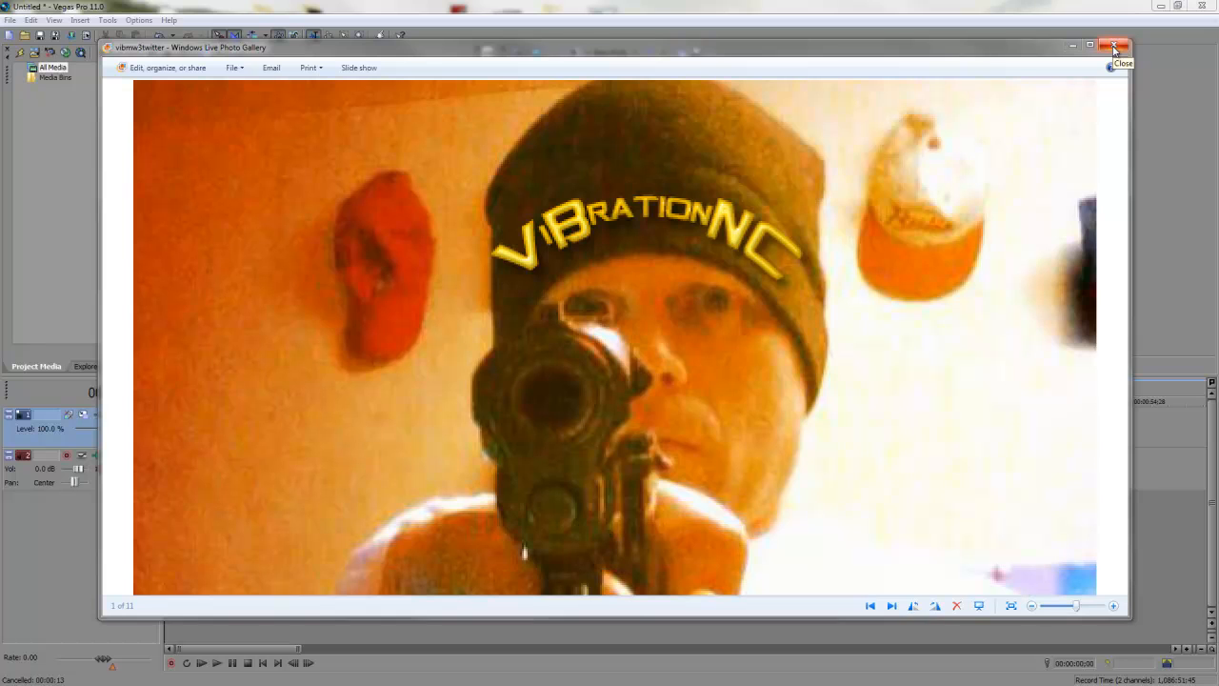
Step: Close Photo Gallery to show the Vegas project with the gameplay video and audio events
{"action": "left_click", "coordinate": [1115, 47]}
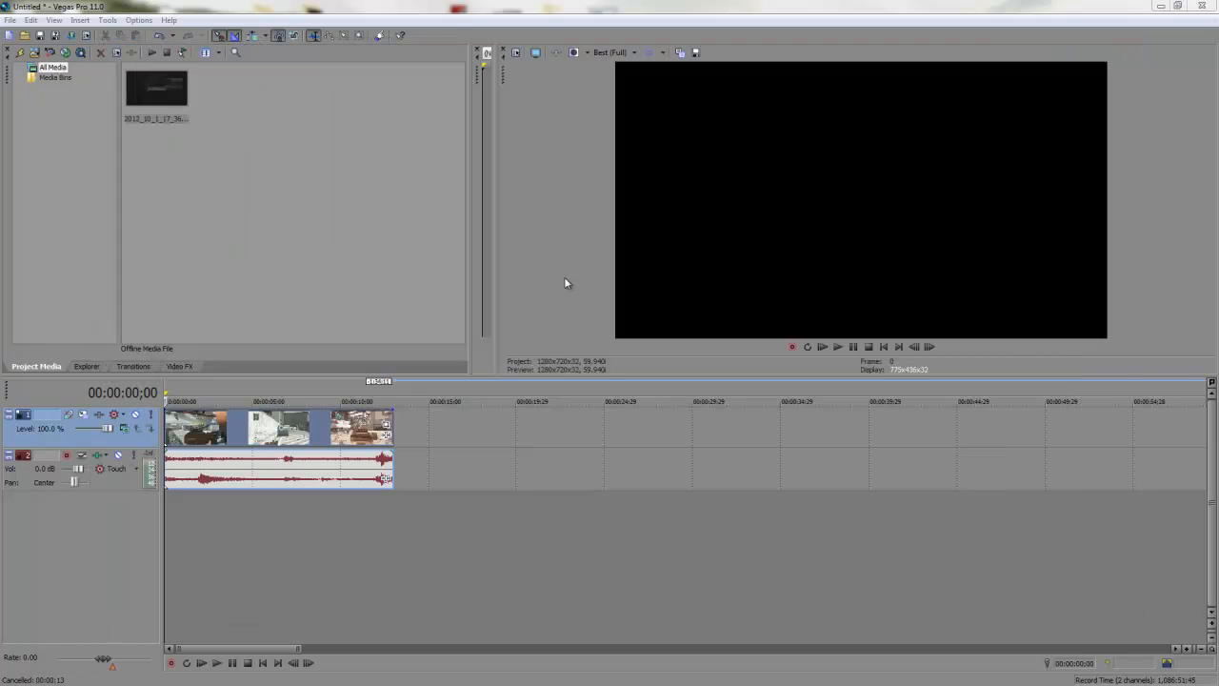
{"action": "mouse_move", "coordinate": [314, 428]}
{"action": "left_mouse_down"}
{"action": "mouse_move", "coordinate": [504, 427]}
{"action": "mouse_move", "coordinate": [298, 437]}
{"action": "left_mouse_up"}
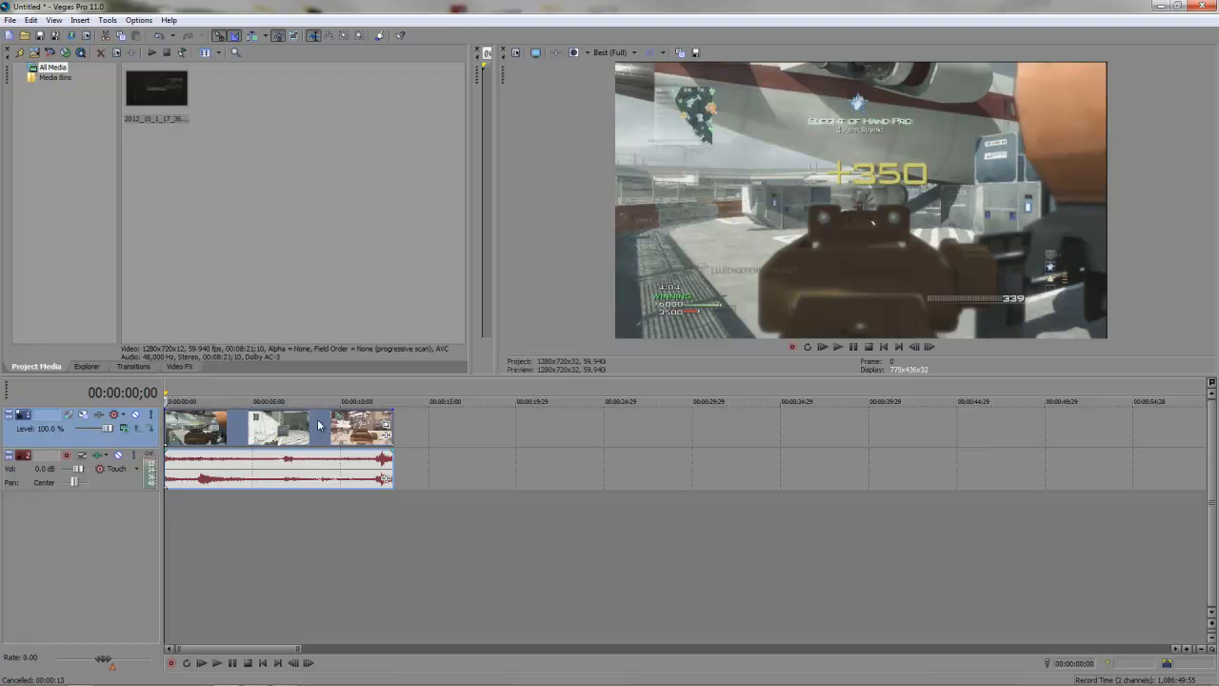
Step: In a floating, enlarged Event Pan/Crop window, pinch the crop frame inward slightly
{"action": "left_click", "coordinate": [386, 427]}
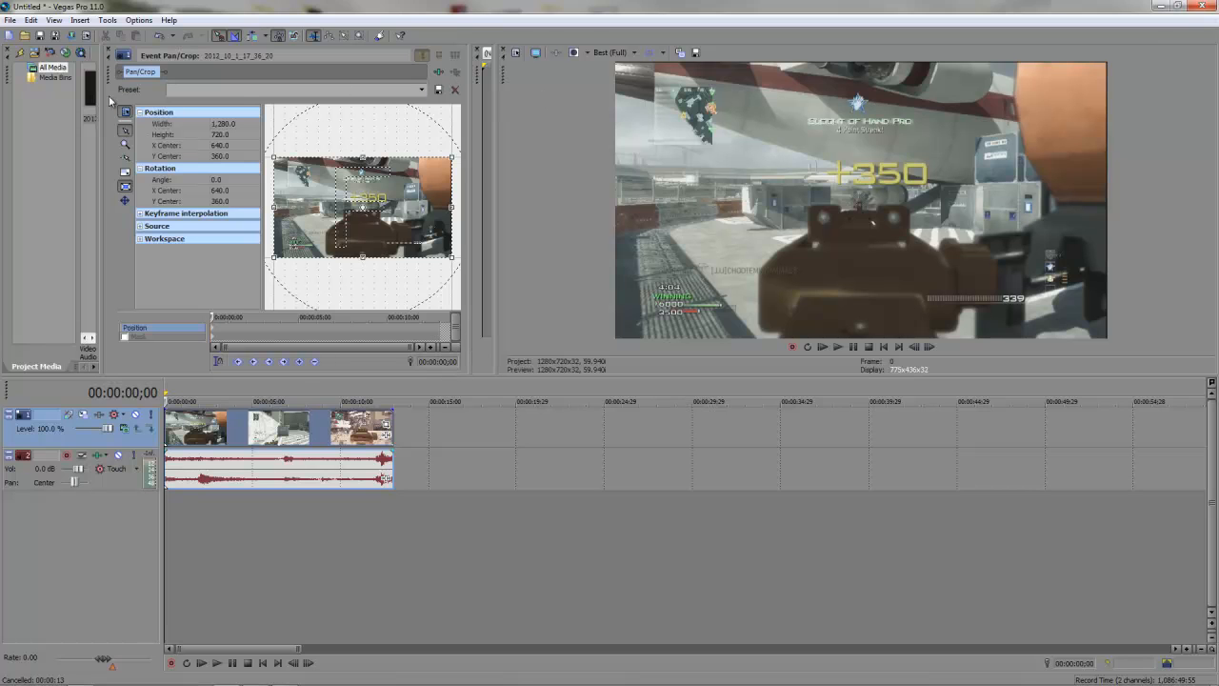
{"action": "left_click_drag", "start_coordinate": [109, 78], "coordinate": [99, 114]}
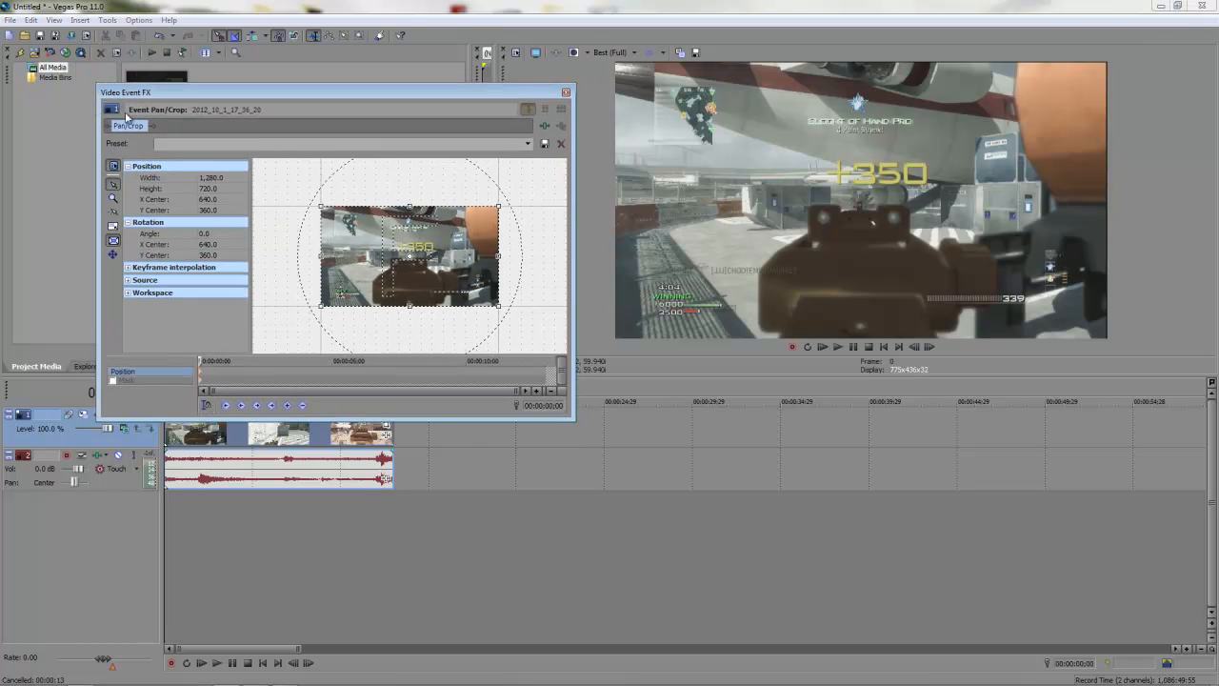
{"action": "left_click_drag", "start_coordinate": [569, 420], "coordinate": [962, 591]}
{"action": "scroll", "coordinate": [779, 337], "scroll_direction": "up", "scroll_amount": 2}
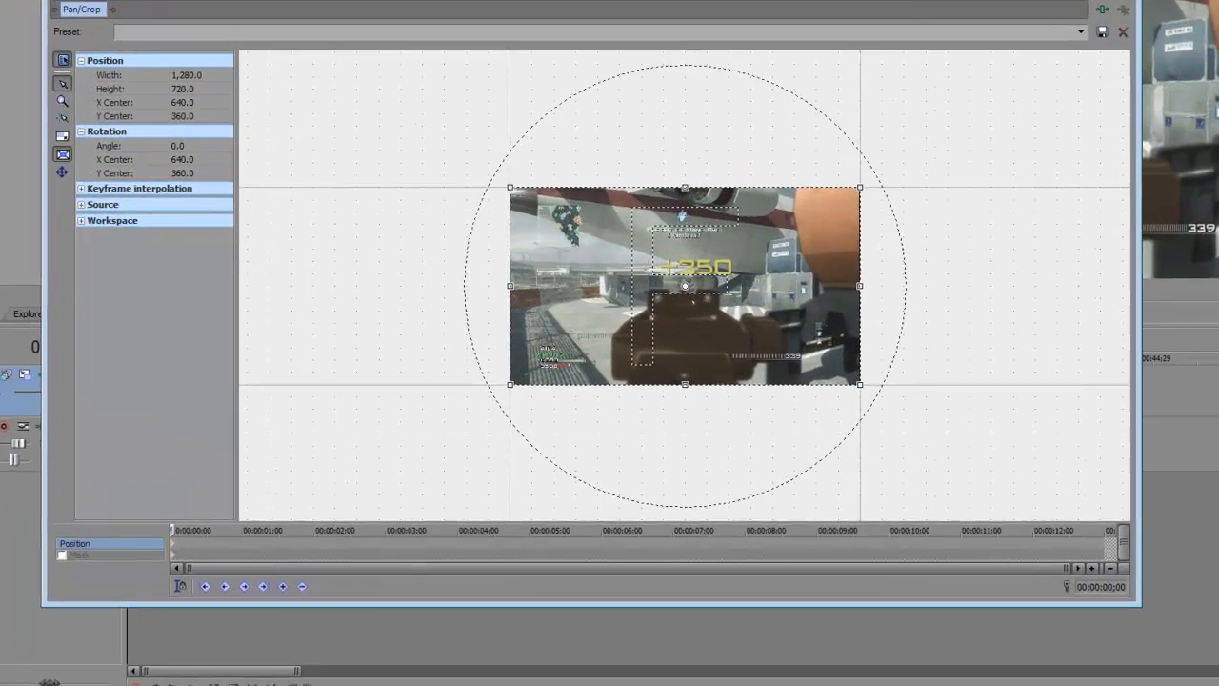
{"action": "left_click_drag", "start_coordinate": [946, 0], "coordinate": [936, 19]}
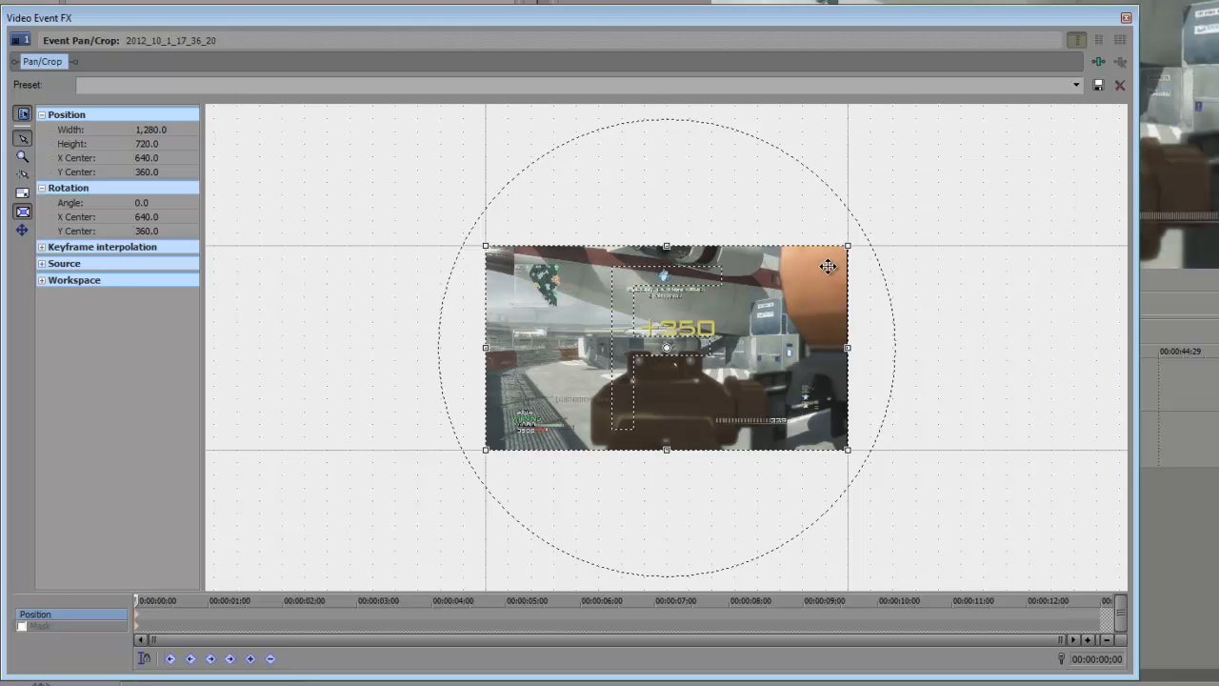
{"action": "scroll", "coordinate": [954, 297], "scroll_direction": "up", "scroll_amount": 1}
{"action": "scroll", "coordinate": [954, 296], "scroll_direction": "up", "scroll_amount": 1}
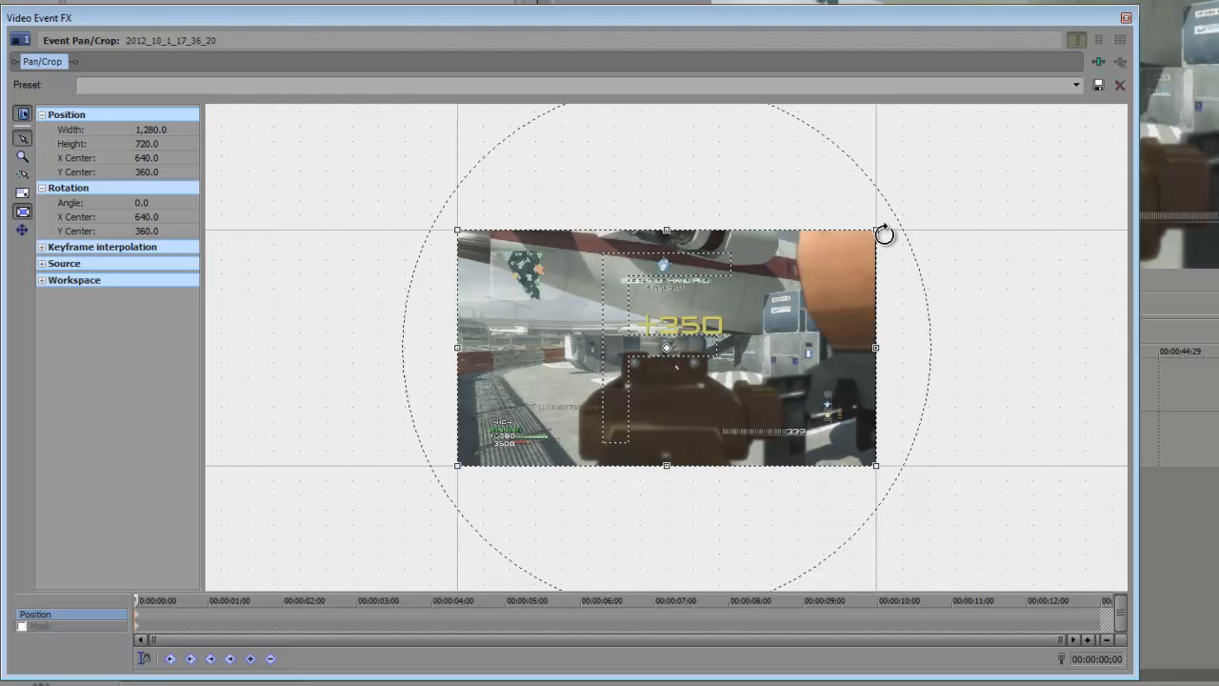
{"action": "mouse_move", "coordinate": [874, 230]}
{"action": "left_mouse_down"}
{"action": "mouse_move", "coordinate": [860, 239]}
{"action": "mouse_move", "coordinate": [872, 230]}
{"action": "left_mouse_up"}
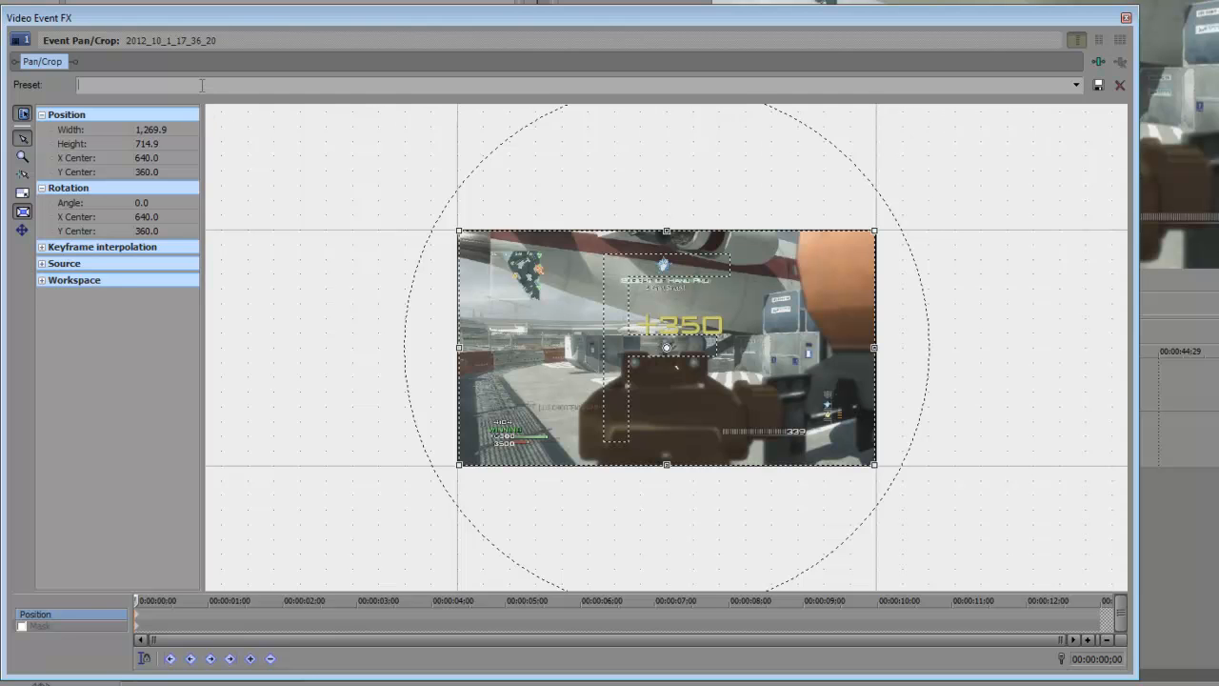
Step: Save the pan/crop as preset 'MW3 Pinch' and apply it to the clip
{"action": "left_click", "coordinate": [1099, 88]}
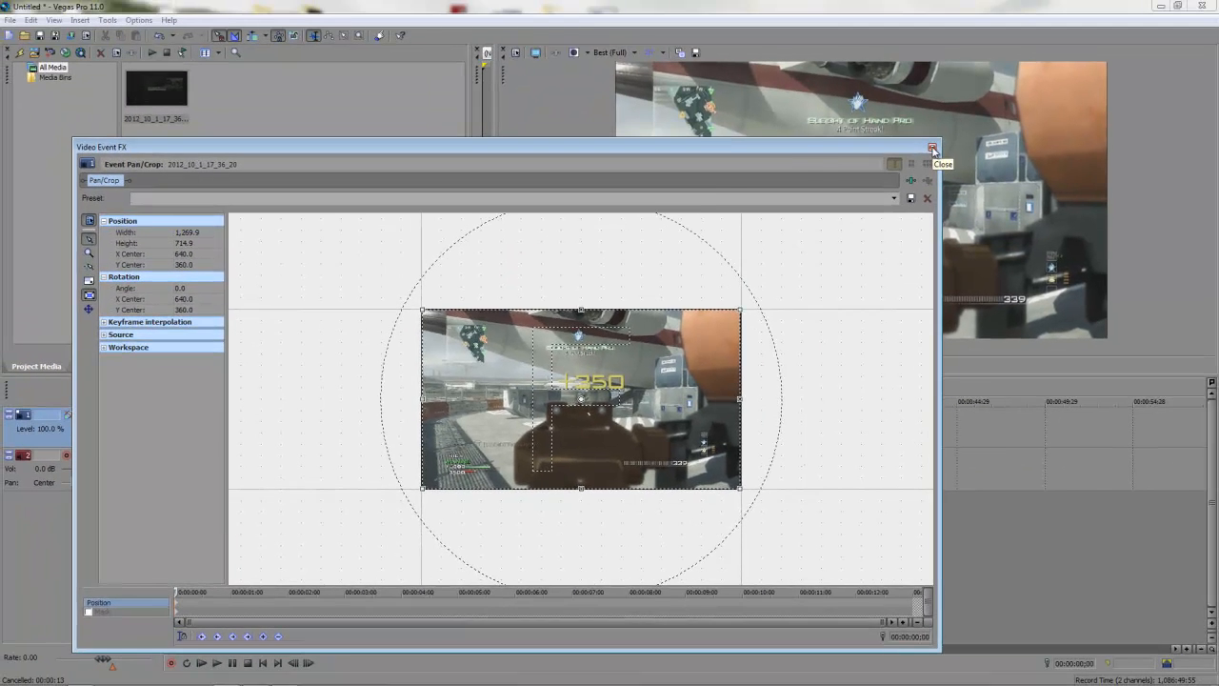
{"action": "left_click", "coordinate": [933, 149]}
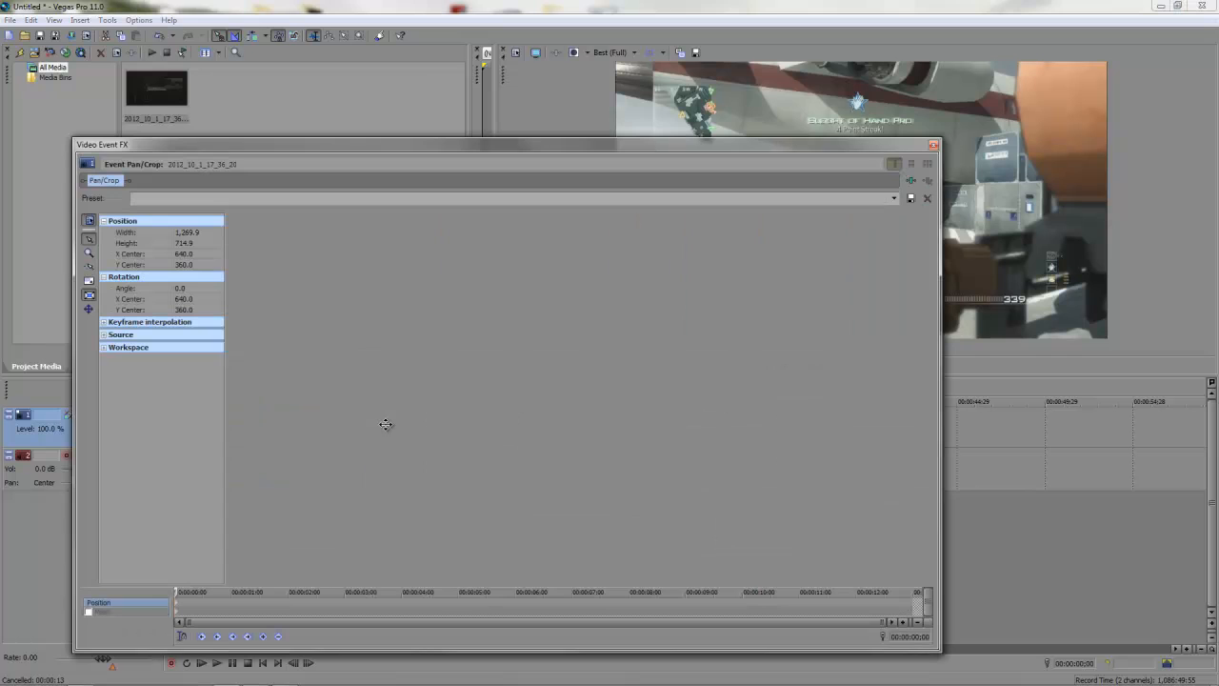
{"action": "left_click", "coordinate": [388, 422]}
{"action": "left_click", "coordinate": [894, 198]}
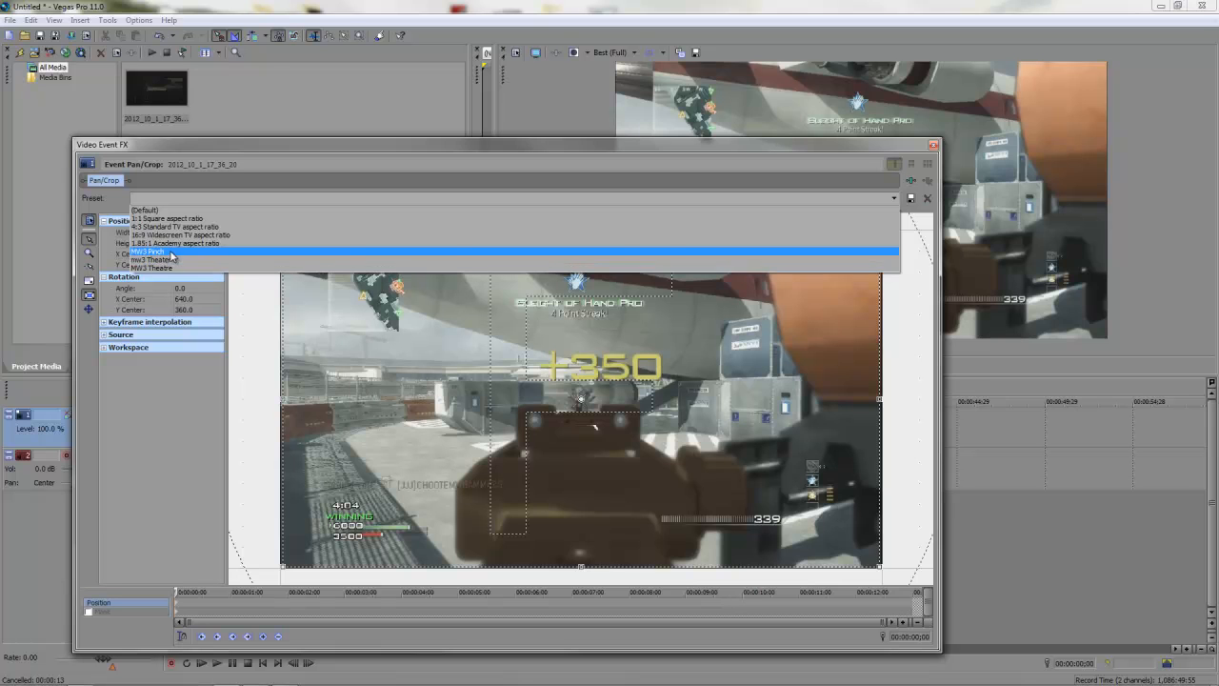
{"action": "left_click", "coordinate": [171, 253]}
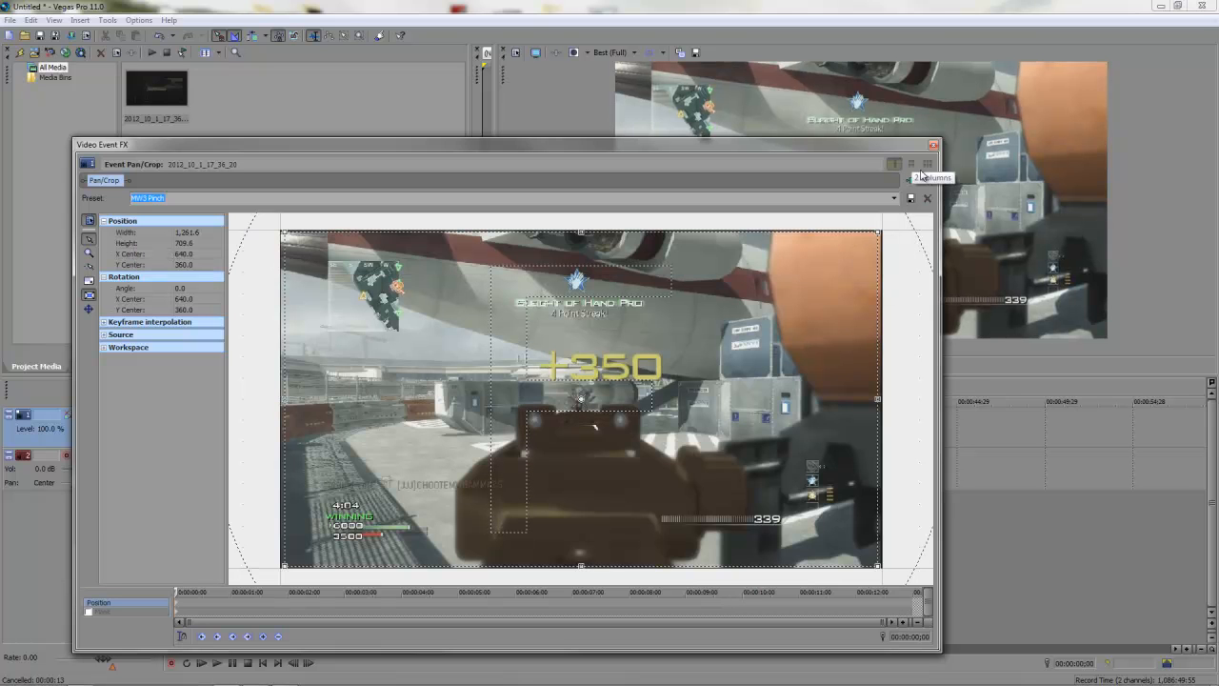
{"action": "left_click", "coordinate": [934, 145]}
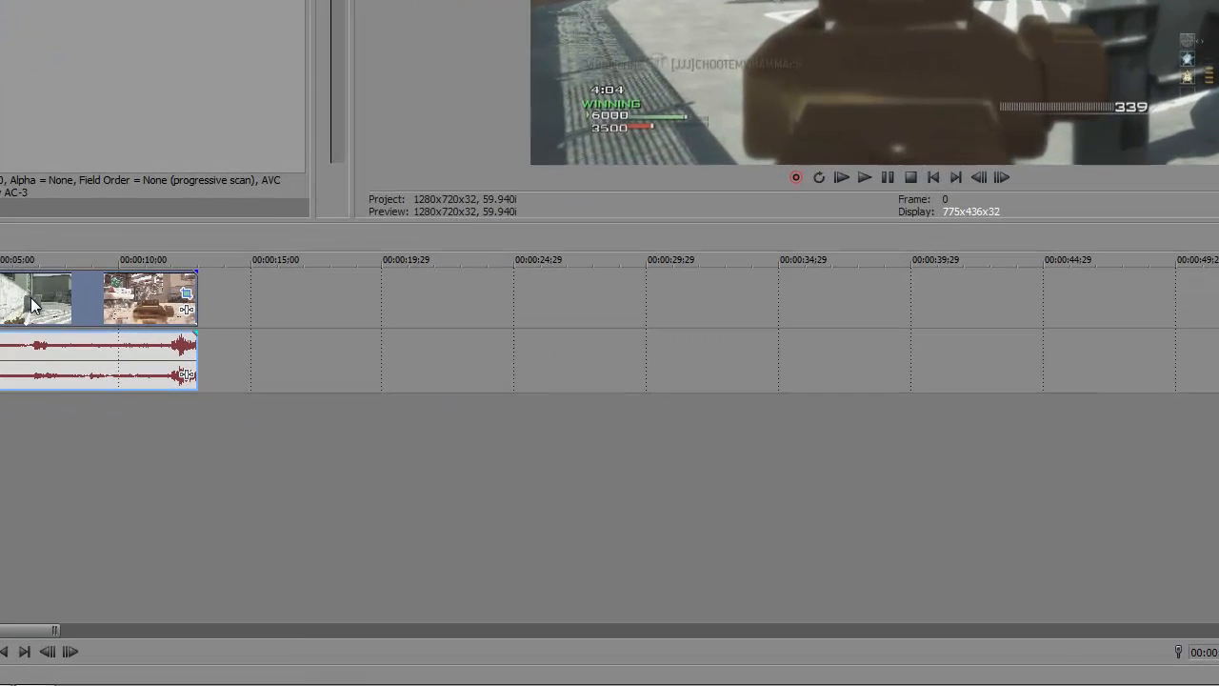
Step: In the gameplay clip's Properties, enable Disable resample and Reduce interlace flicker
{"action": "left_click", "coordinate": [156, 363]}
{"action": "right_click", "coordinate": [54, 305]}
{"action": "left_click", "coordinate": [99, 288]}
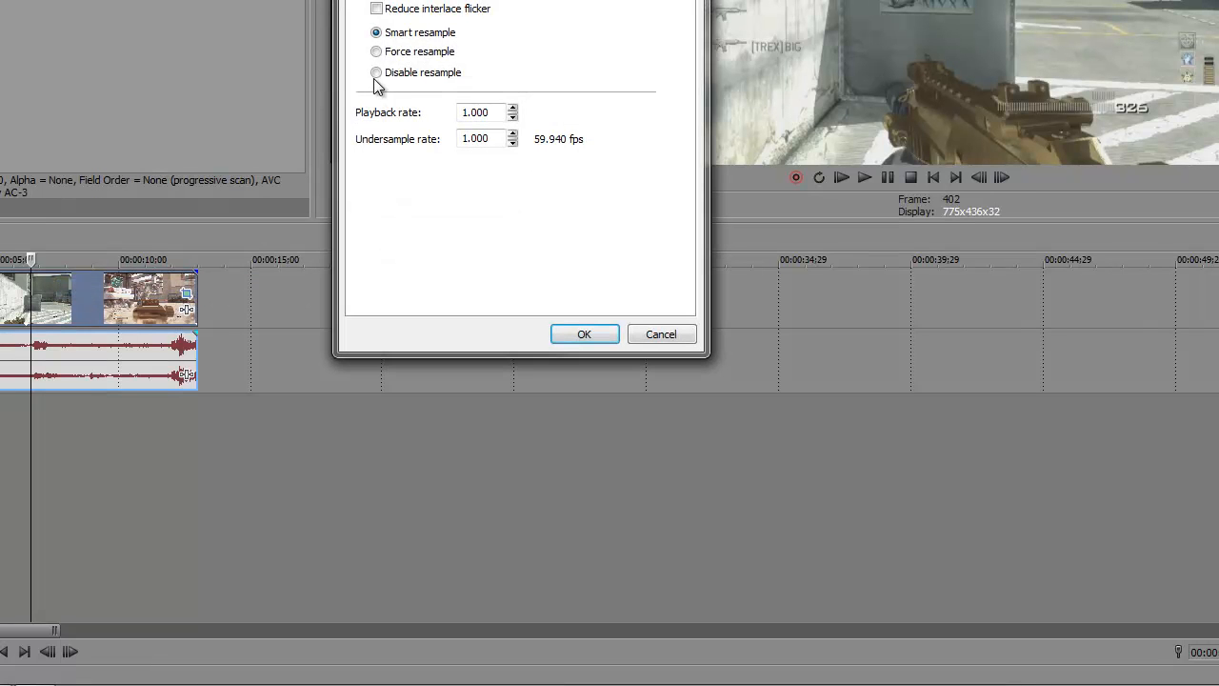
{"action": "left_click", "coordinate": [376, 73]}
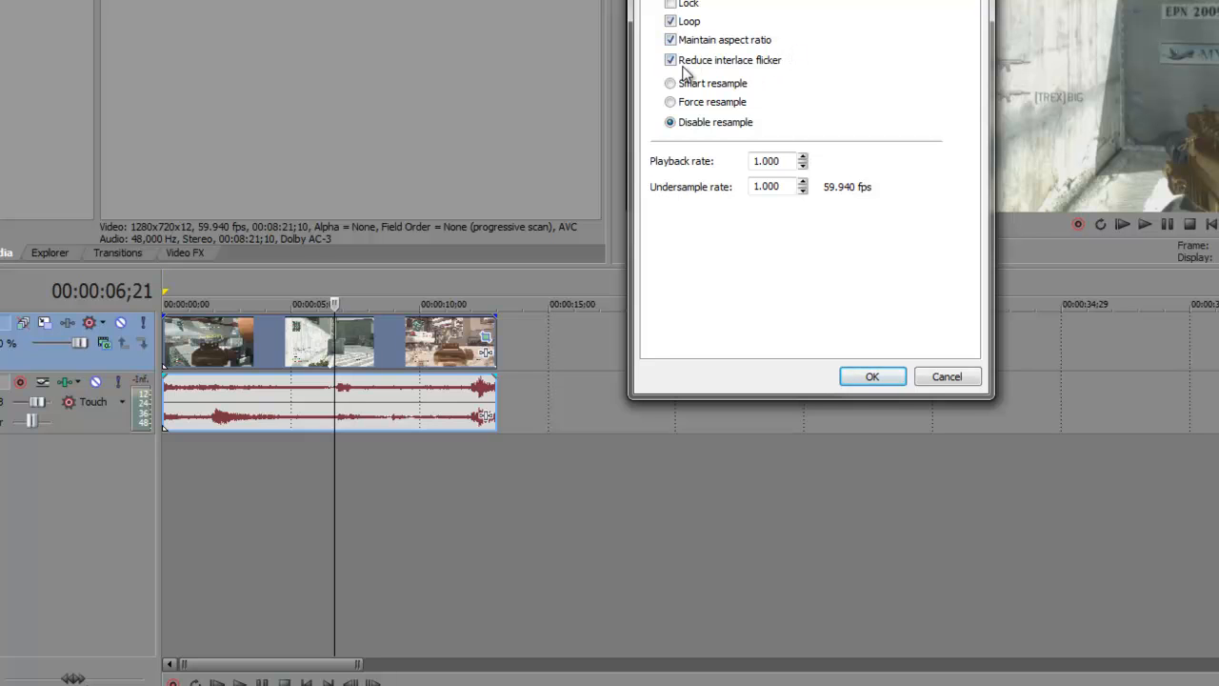
{"action": "left_click", "coordinate": [875, 377]}
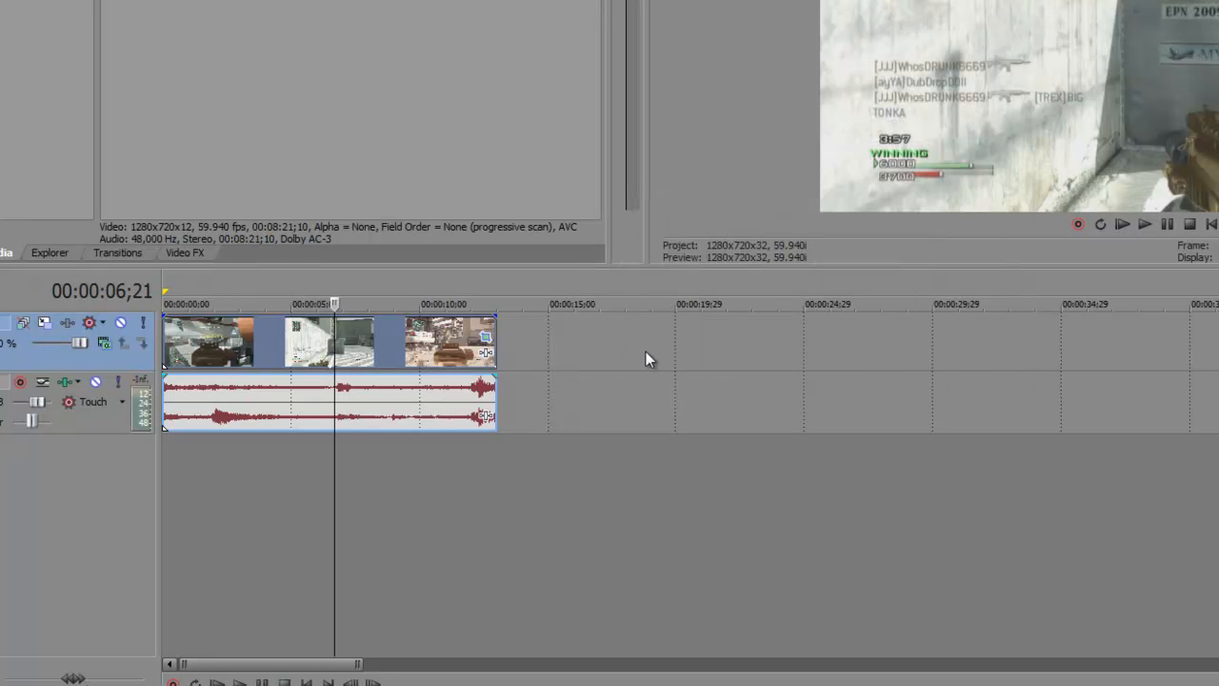
{"action": "left_click", "coordinate": [183, 345]}
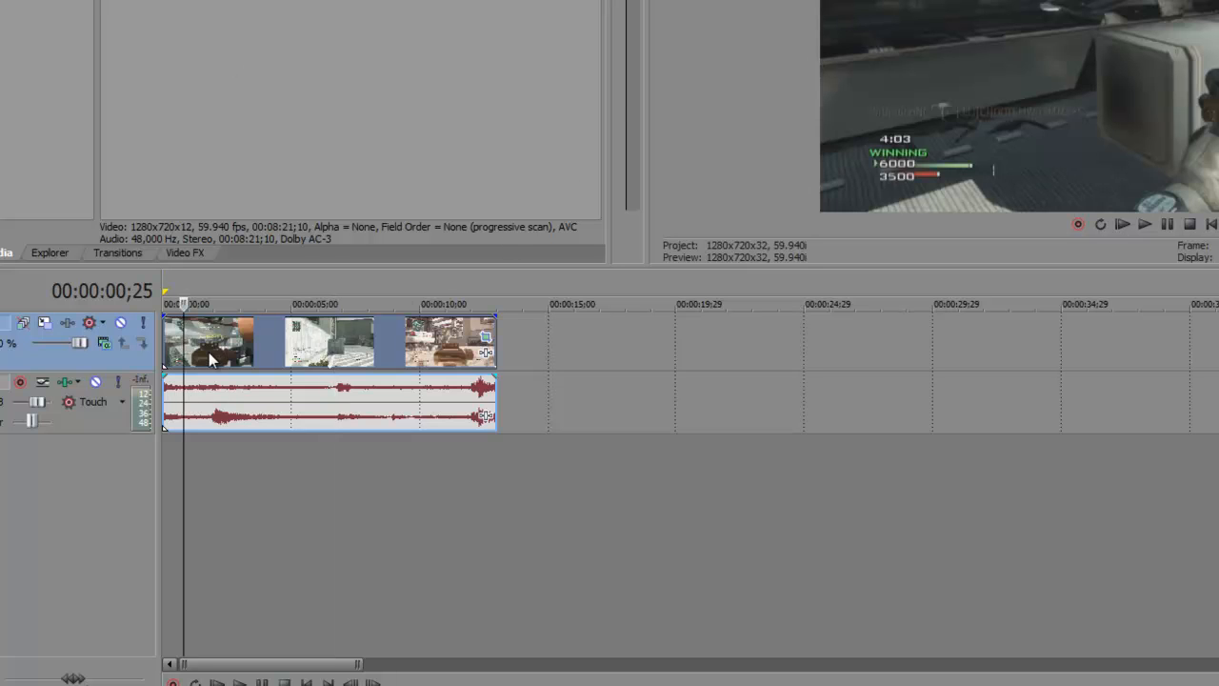
{"action": "left_click", "coordinate": [208, 353]}
{"action": "left_click", "coordinate": [225, 352]}
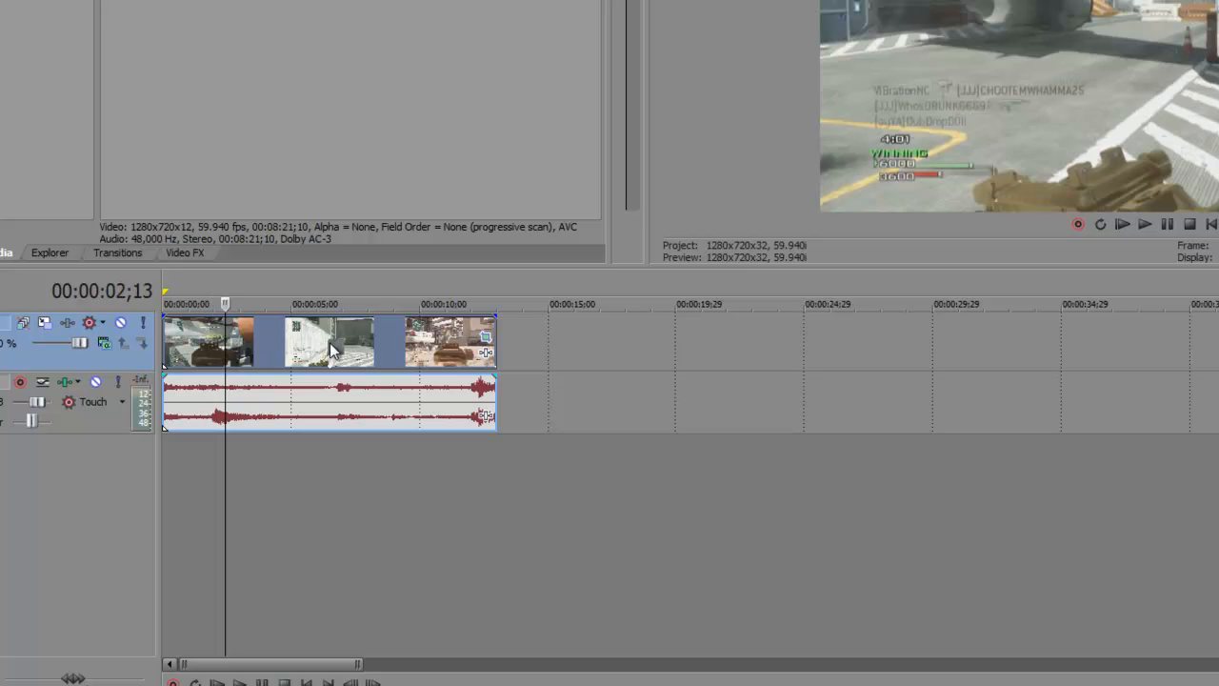
{"action": "left_click", "coordinate": [330, 343]}
{"action": "left_click", "coordinate": [363, 348]}
{"action": "left_click", "coordinate": [423, 345]}
{"action": "left_click", "coordinate": [454, 340]}
{"action": "left_click", "coordinate": [169, 352]}
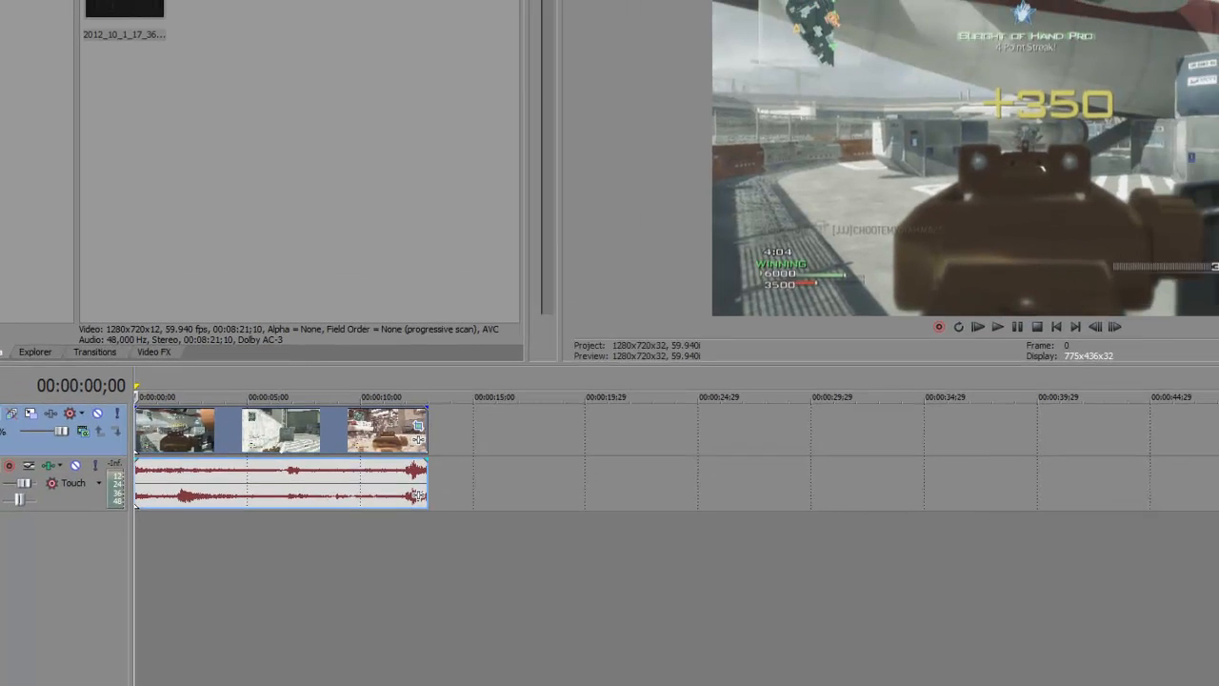
{"action": "left_click", "coordinate": [626, 2]}
Step: Add Sharpen, Saturation Adjust, Color Corrector (Secondary) and Brightness and Contrast as output FX
{"action": "left_click_drag", "start_coordinate": [650, 73], "coordinate": [503, 74]}
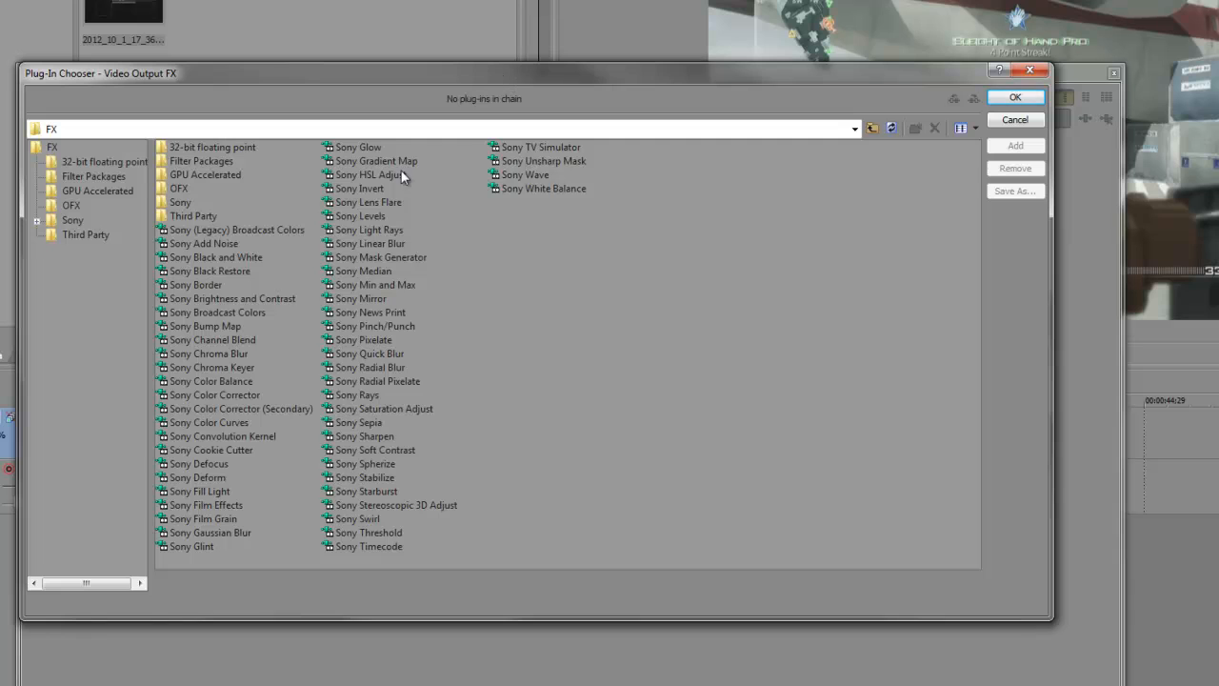
{"action": "left_click", "coordinate": [380, 438]}
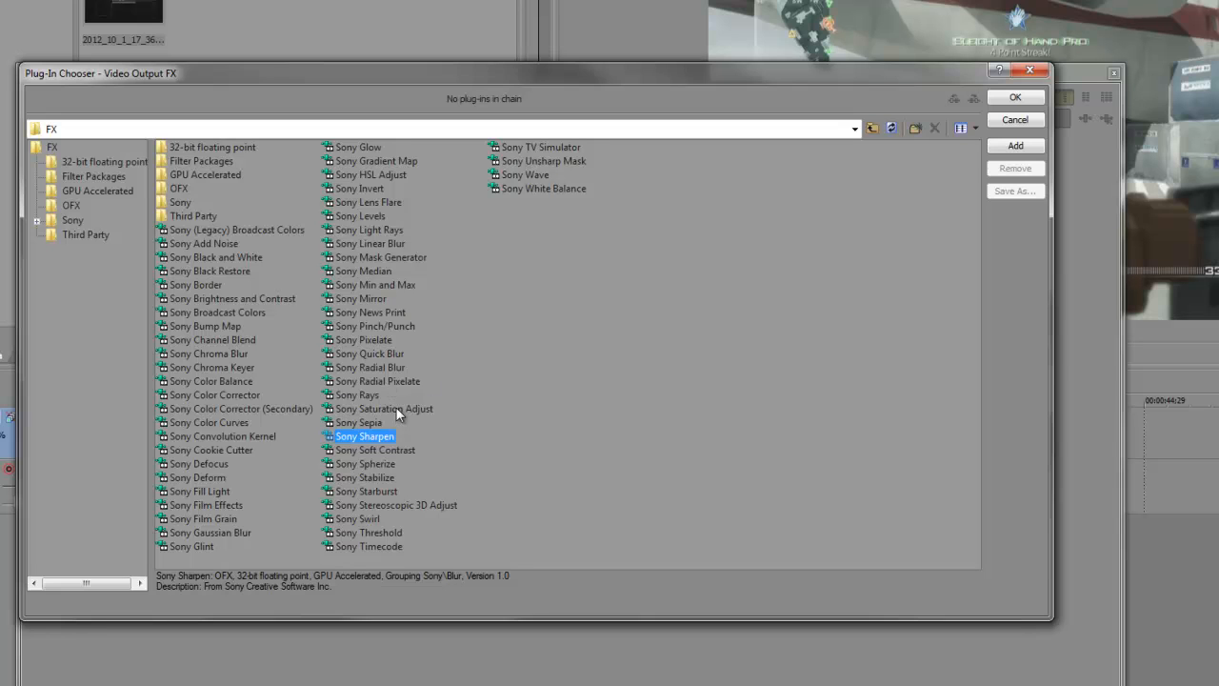
{"action": "left_click", "coordinate": [398, 406], "text": "ctrl"}
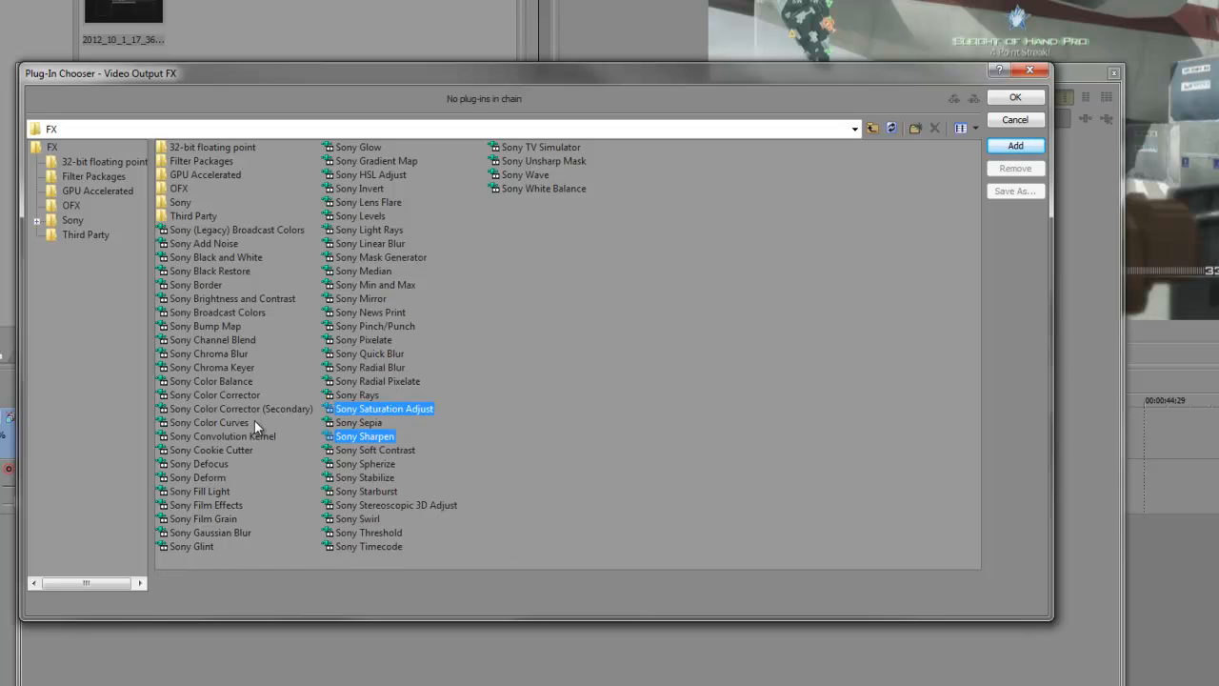
{"action": "left_click", "coordinate": [204, 409], "text": "ctrl"}
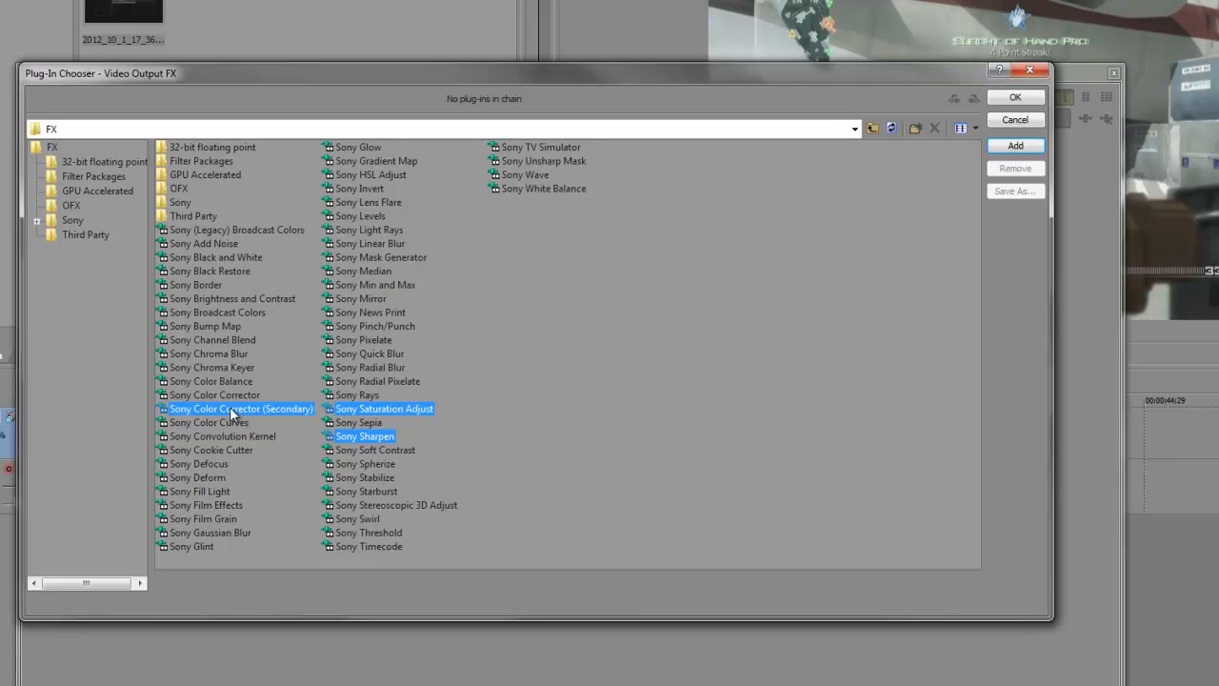
{"action": "left_click", "coordinate": [229, 298], "text": "ctrl"}
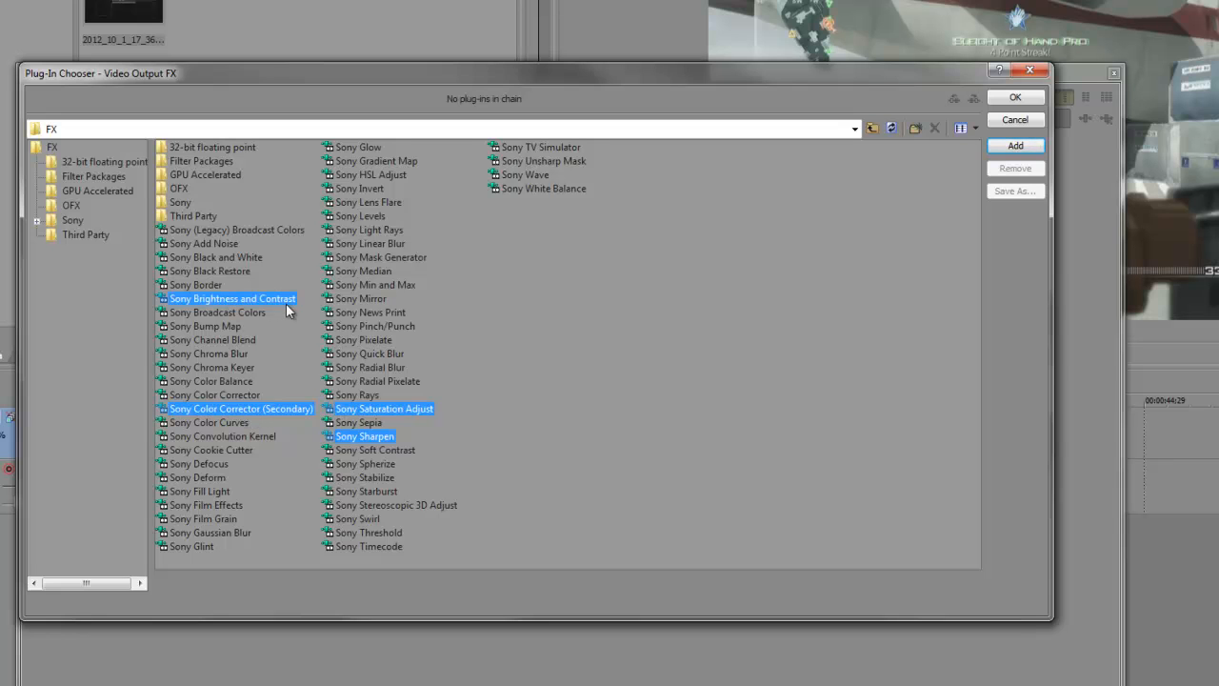
{"action": "left_click", "coordinate": [1016, 145]}
{"action": "left_click", "coordinate": [892, 148]}
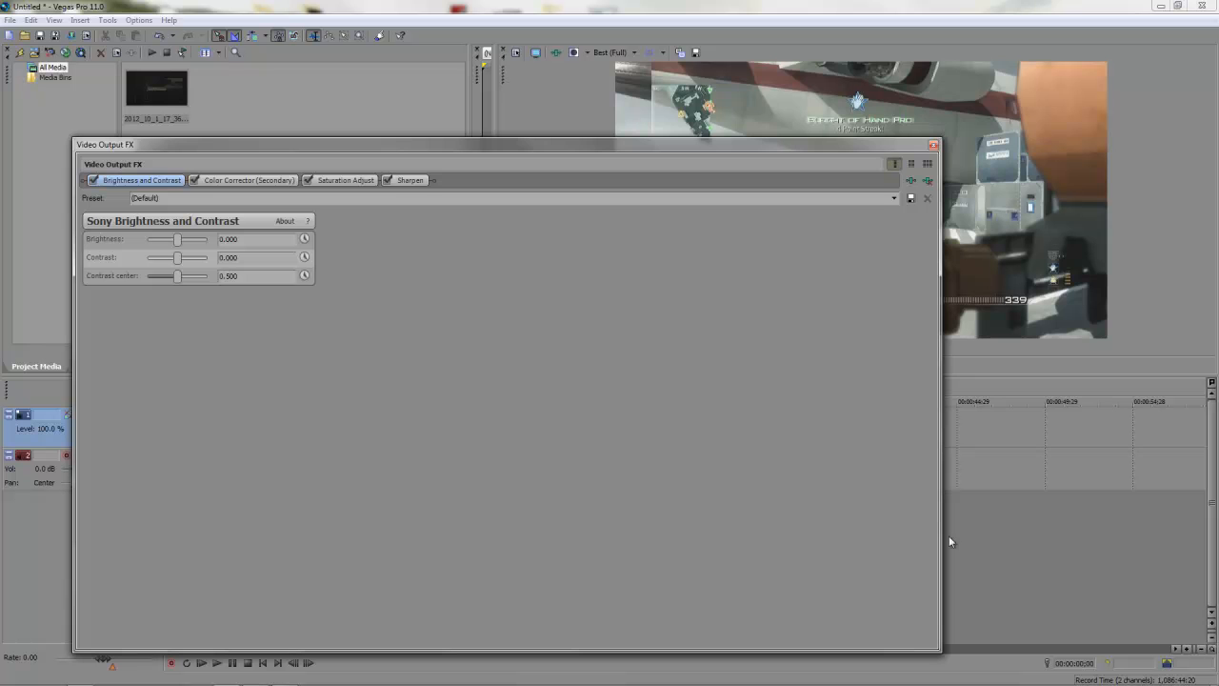
Step: Rearrange the output FX window and keep preview quality at Best (Full) with a larger preview
{"action": "left_click_drag", "start_coordinate": [939, 652], "coordinate": [531, 502]}
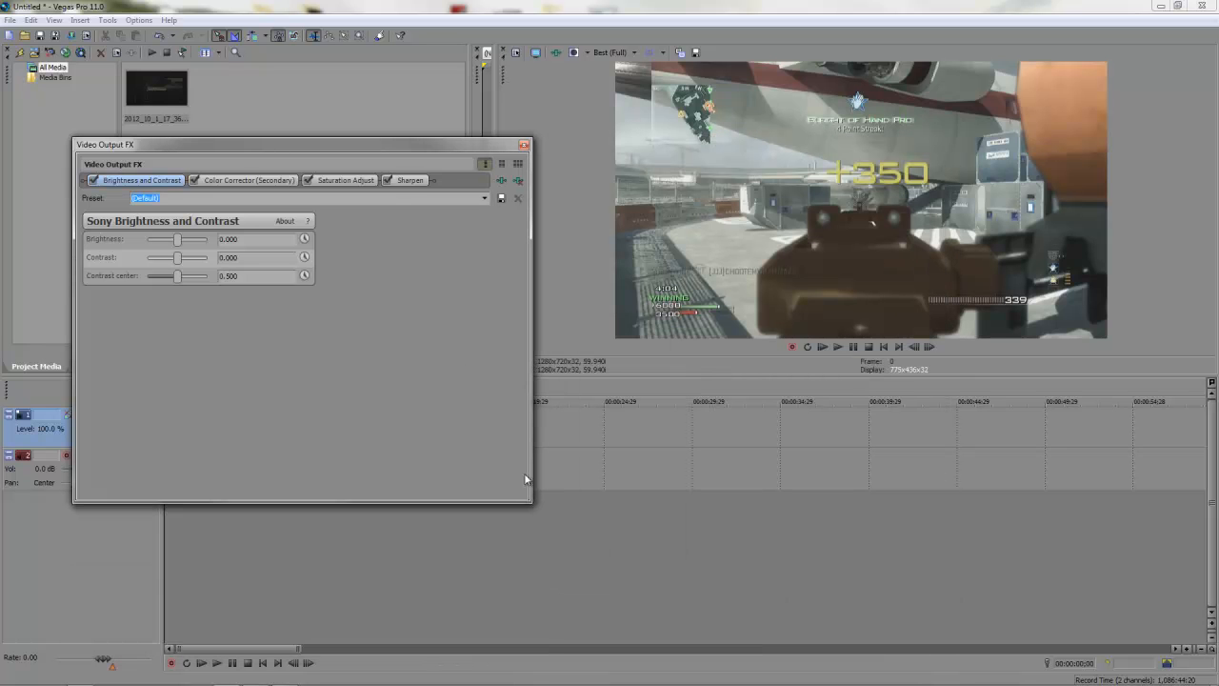
{"action": "left_click_drag", "start_coordinate": [401, 150], "coordinate": [460, 127]}
{"action": "left_click", "coordinate": [632, 52]}
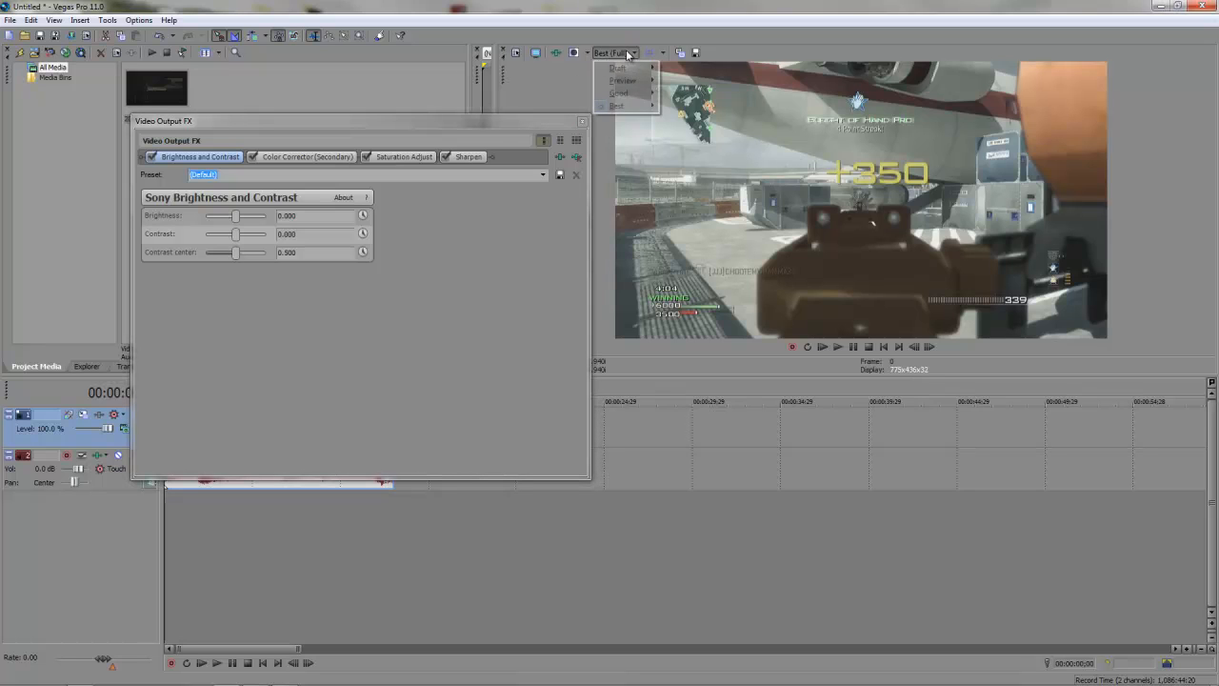
{"action": "mouse_move", "coordinate": [633, 106]}
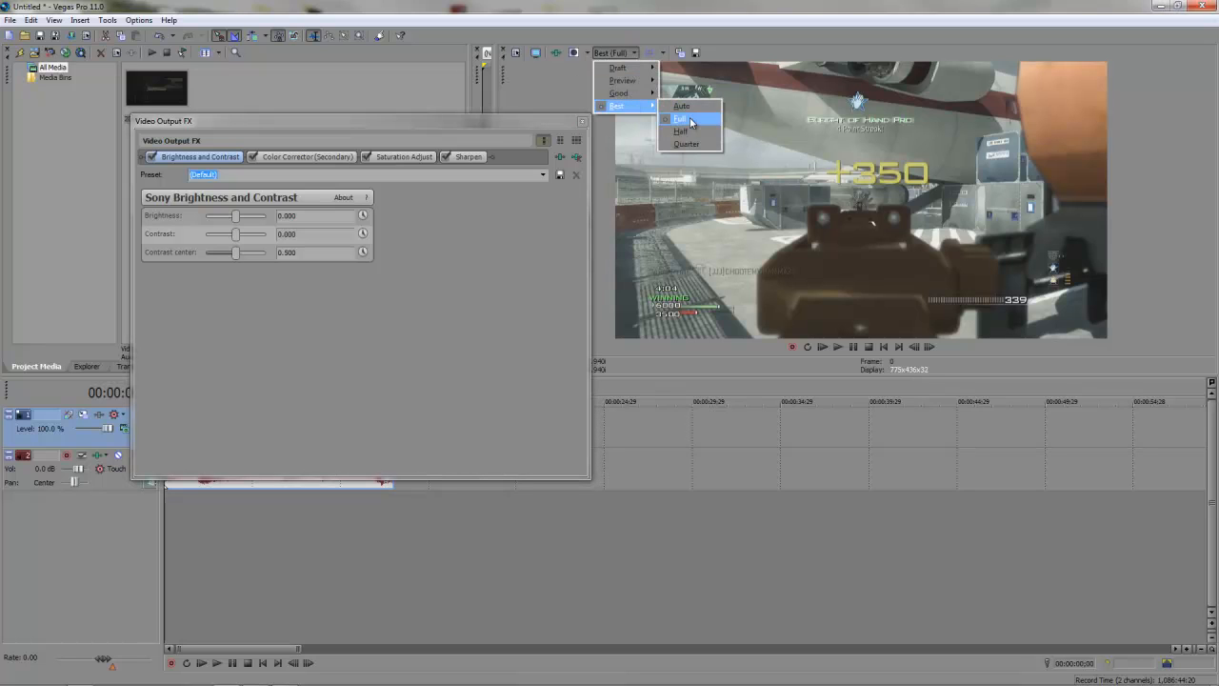
{"action": "left_click", "coordinate": [685, 108]}
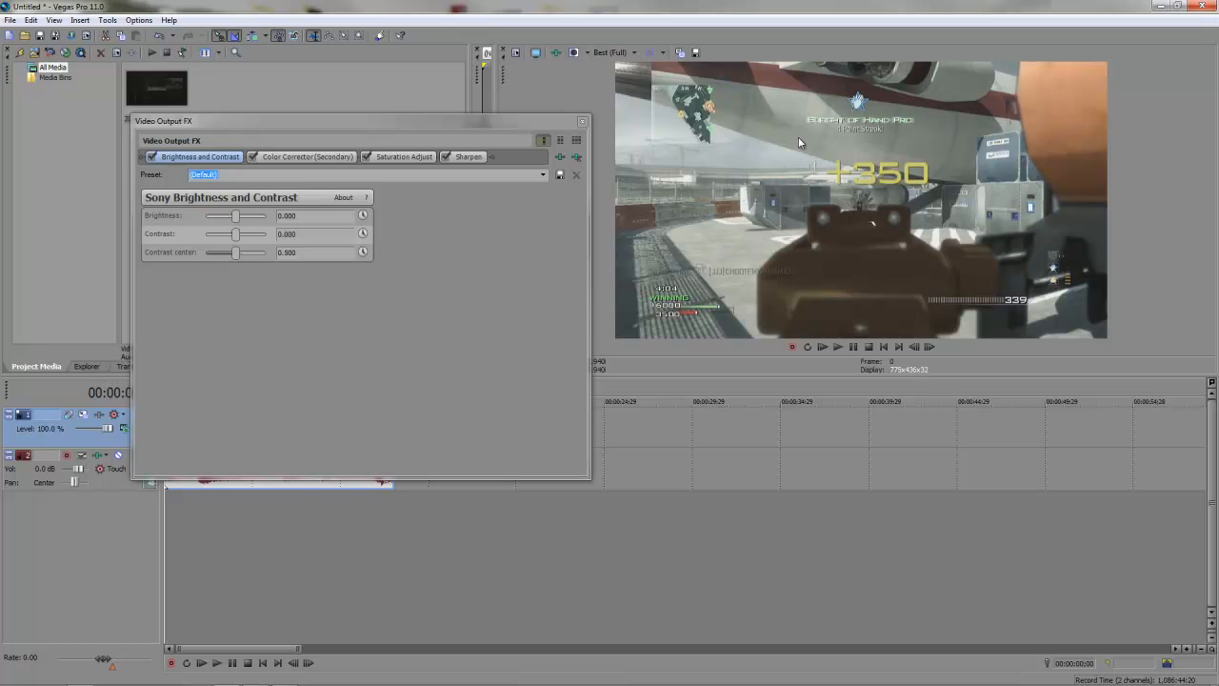
{"action": "left_click_drag", "start_coordinate": [961, 375], "coordinate": [961, 561]}
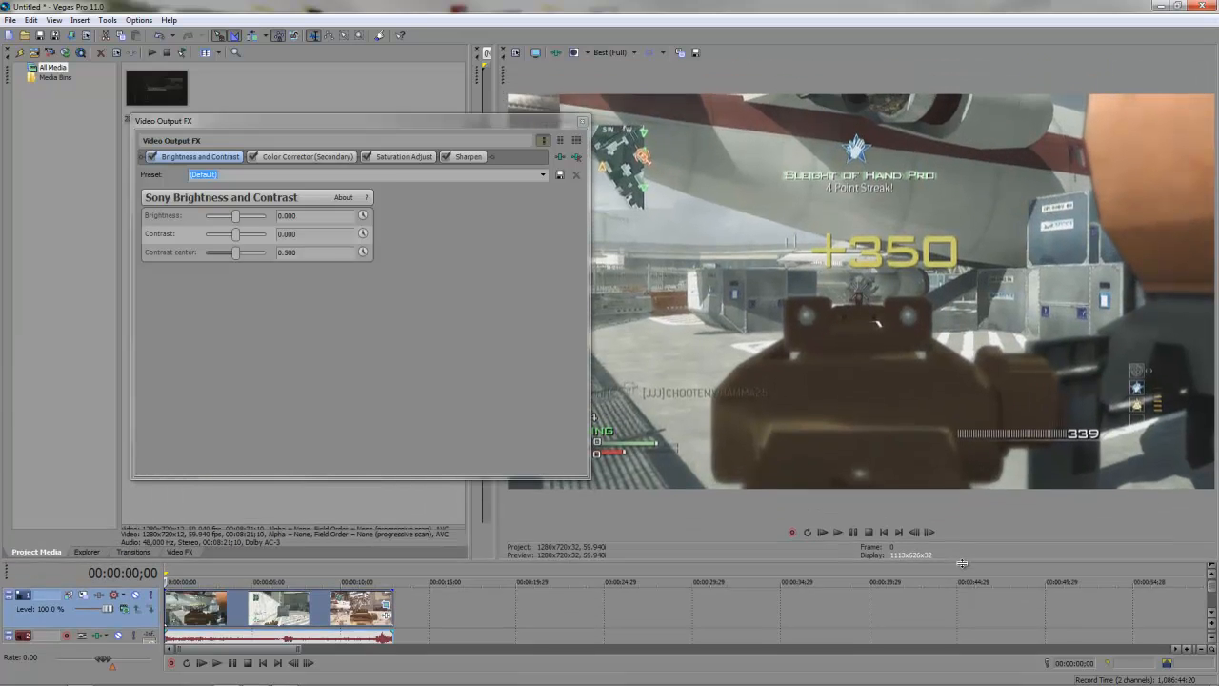
{"action": "left_click_drag", "start_coordinate": [515, 122], "coordinate": [416, 122]}
Step: Apply the MW3 Sharpen preset and settle the Sharpen Amount at 0.179
{"action": "left_click", "coordinate": [366, 157]}
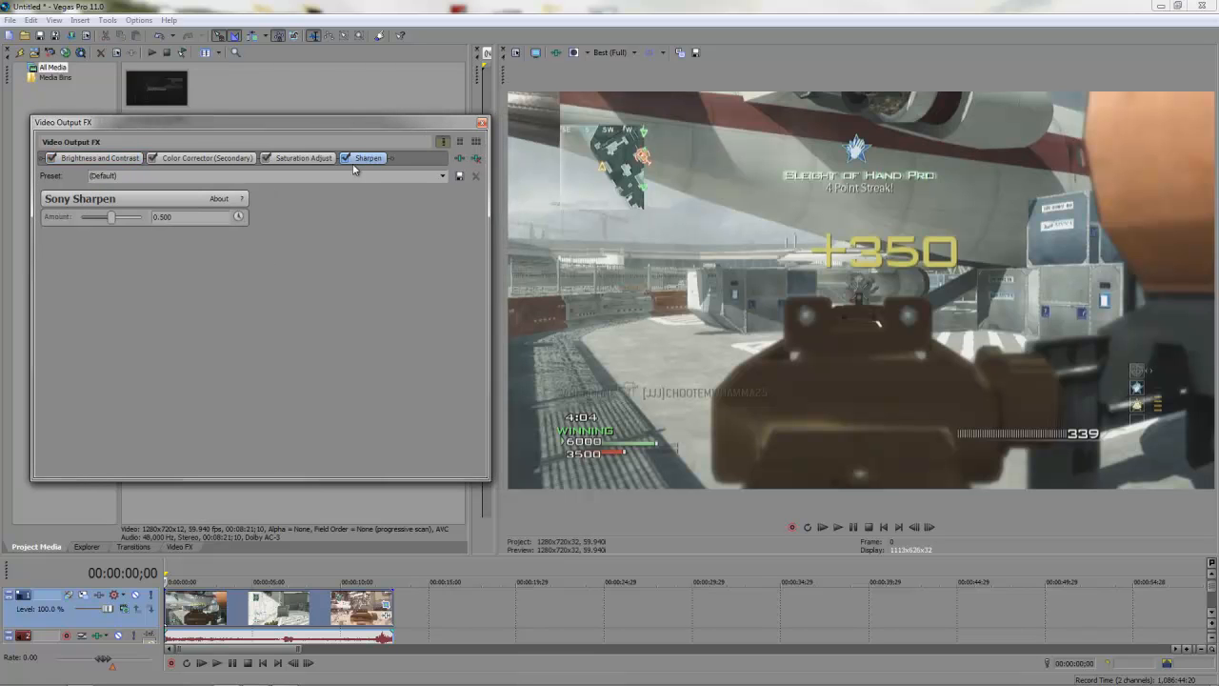
{"action": "left_click_drag", "start_coordinate": [100, 219], "coordinate": [93, 223]}
{"action": "left_click", "coordinate": [443, 175]}
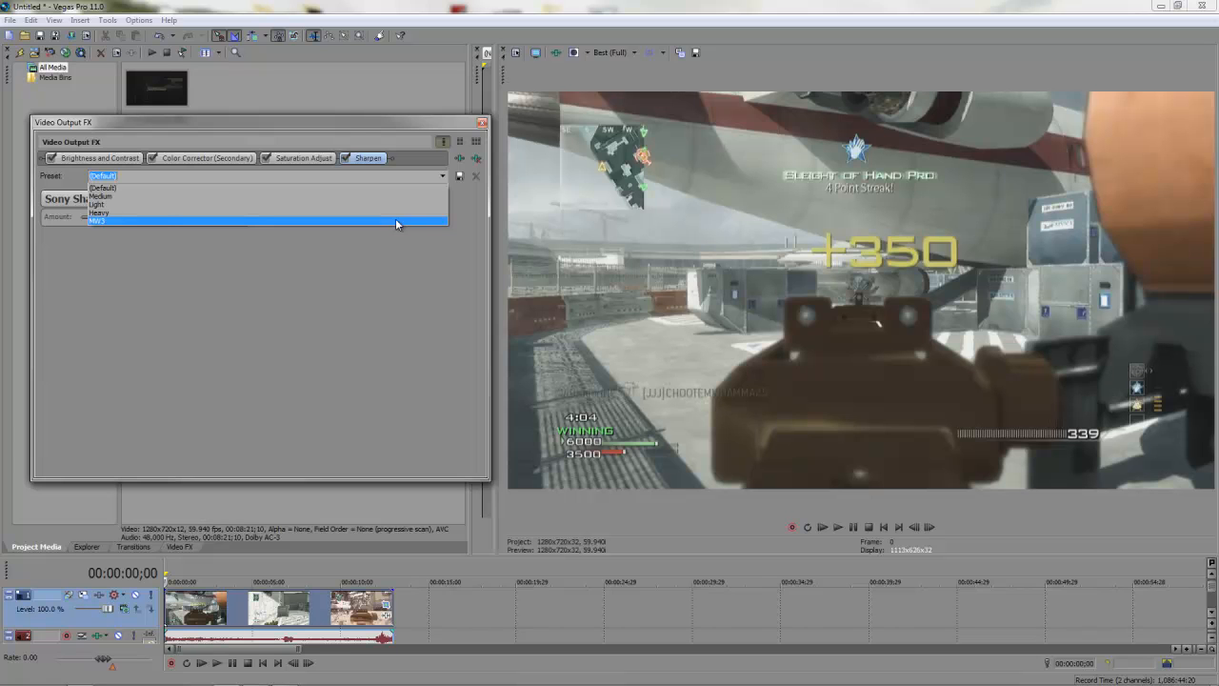
{"action": "left_click", "coordinate": [396, 221]}
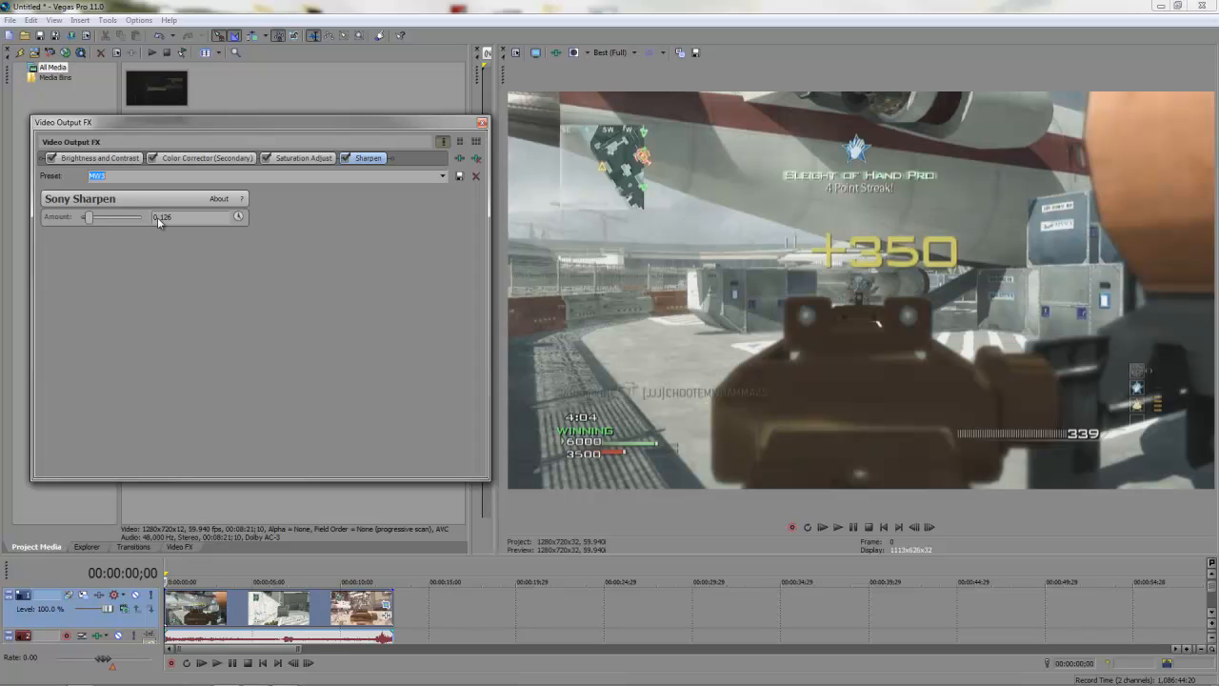
{"action": "left_click_drag", "start_coordinate": [89, 216], "coordinate": [136, 219]}
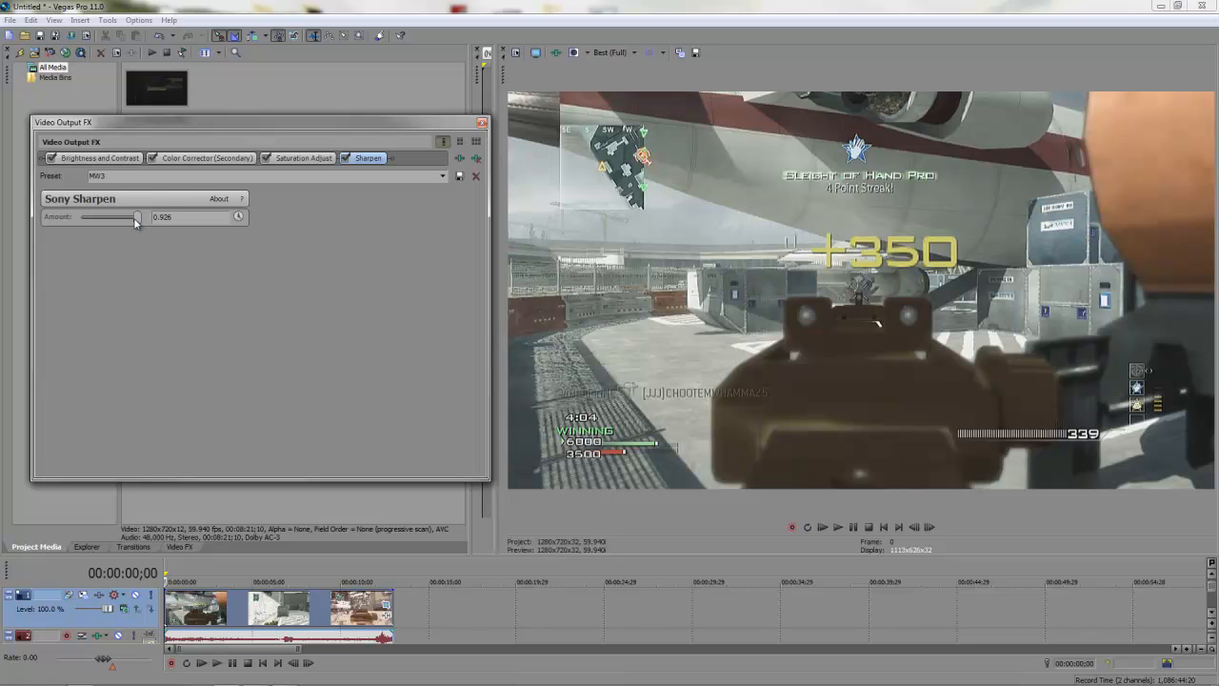
{"action": "left_click_drag", "start_coordinate": [134, 219], "coordinate": [95, 220]}
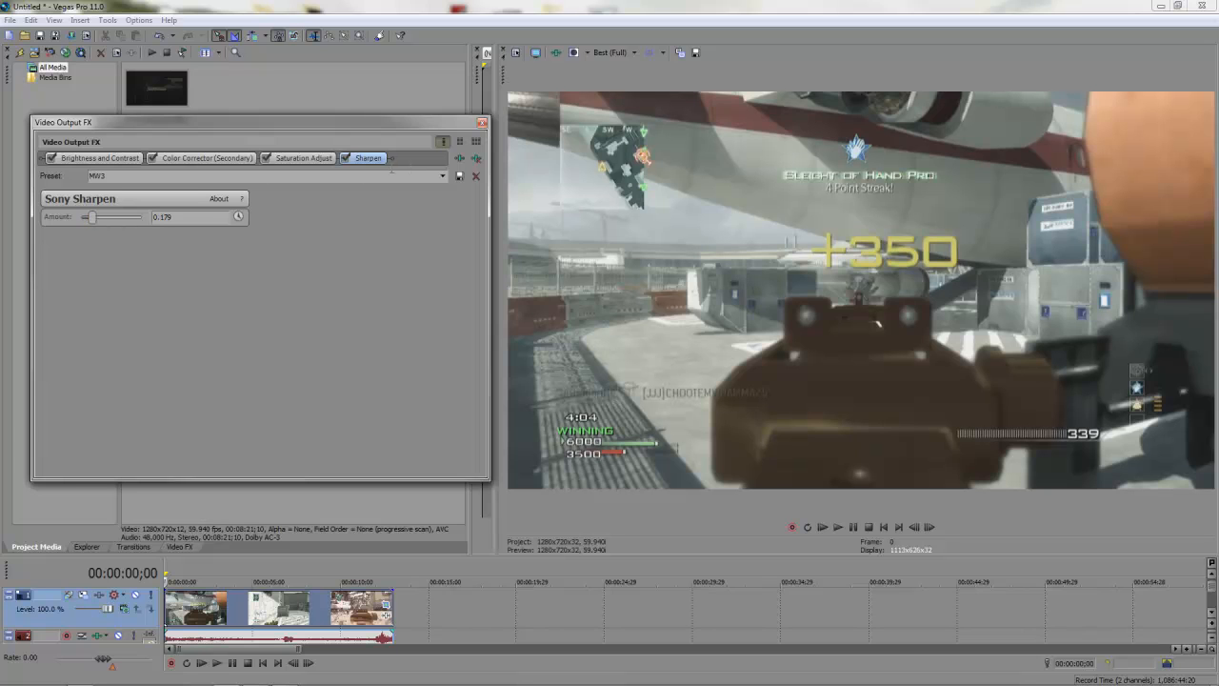
Step: Apply the MW3 Saturation Adjust preset and test Center values 0.863 and 0.000
{"action": "left_click", "coordinate": [296, 160]}
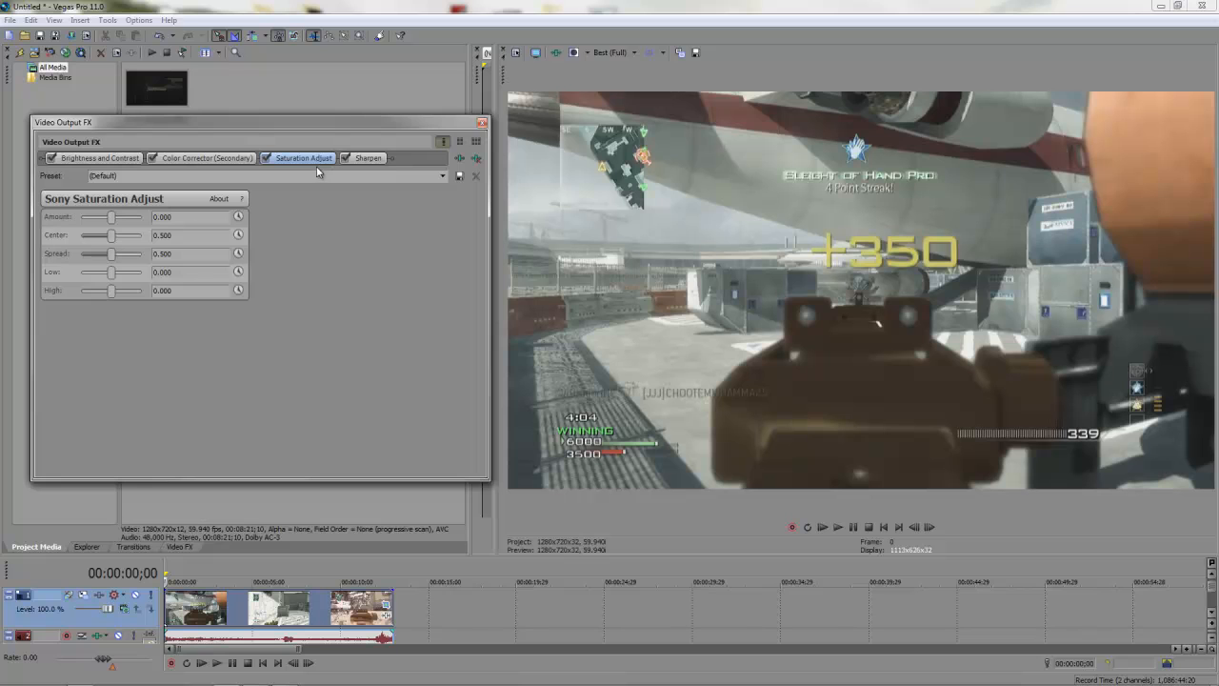
{"action": "left_click", "coordinate": [443, 177]}
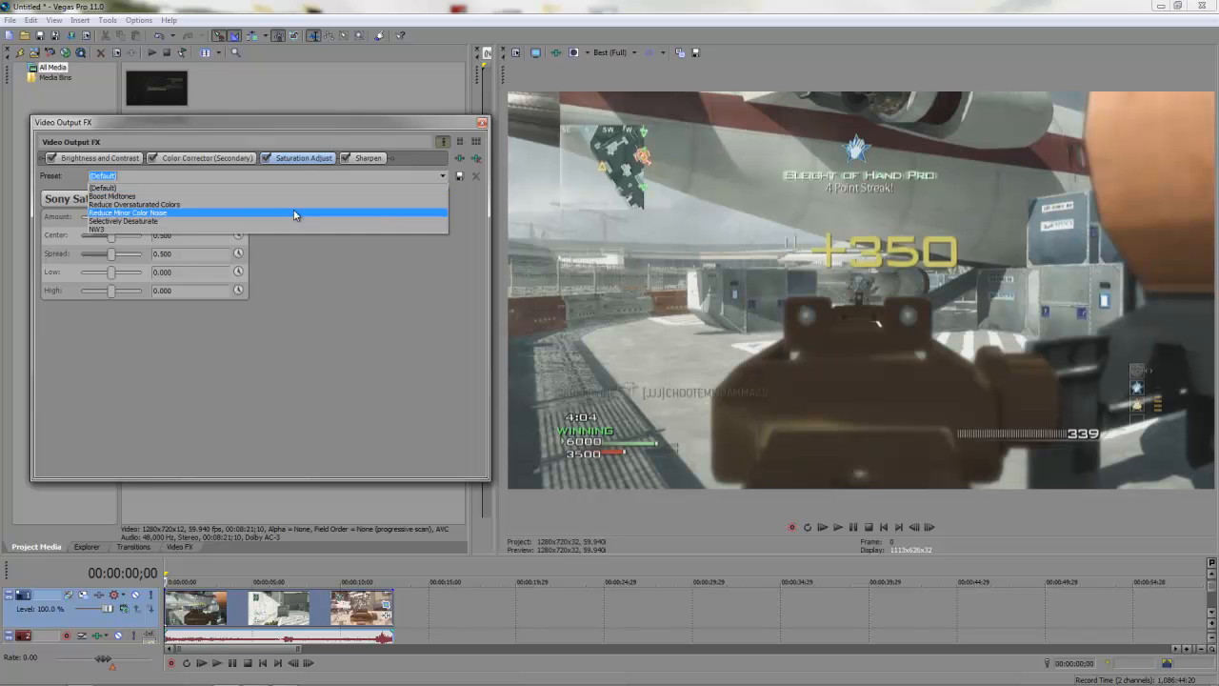
{"action": "left_click", "coordinate": [231, 229]}
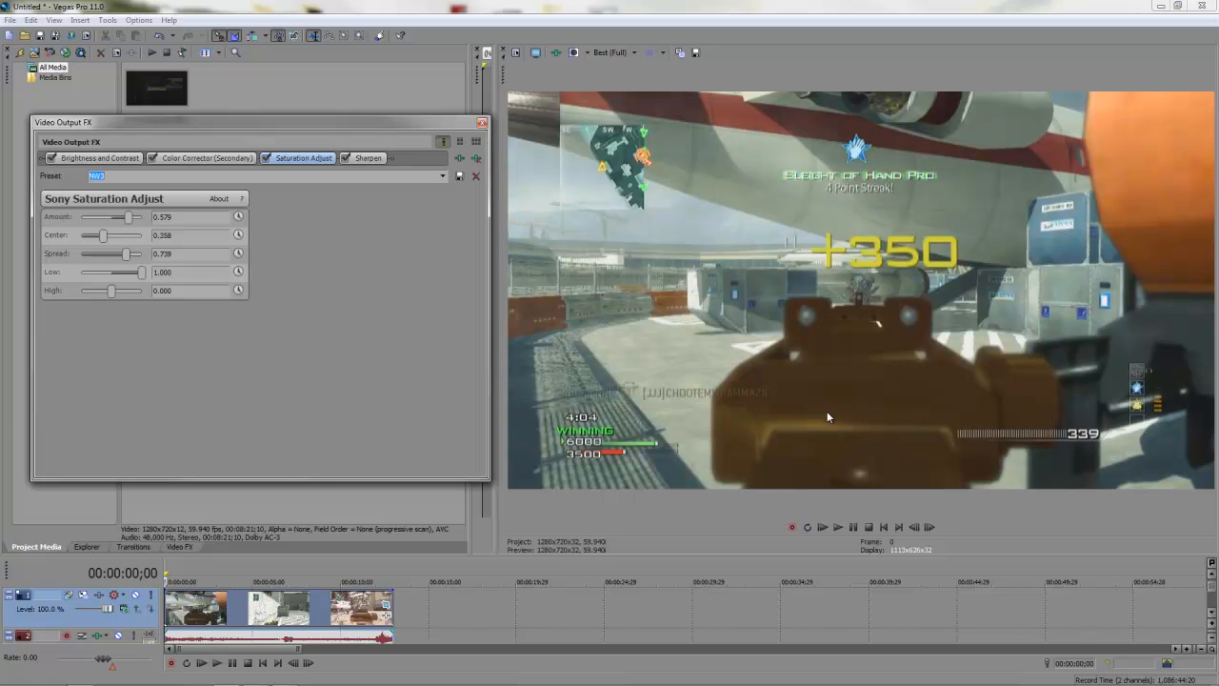
{"action": "left_click", "coordinate": [103, 236]}
{"action": "left_click_drag", "start_coordinate": [116, 236], "coordinate": [133, 239]}
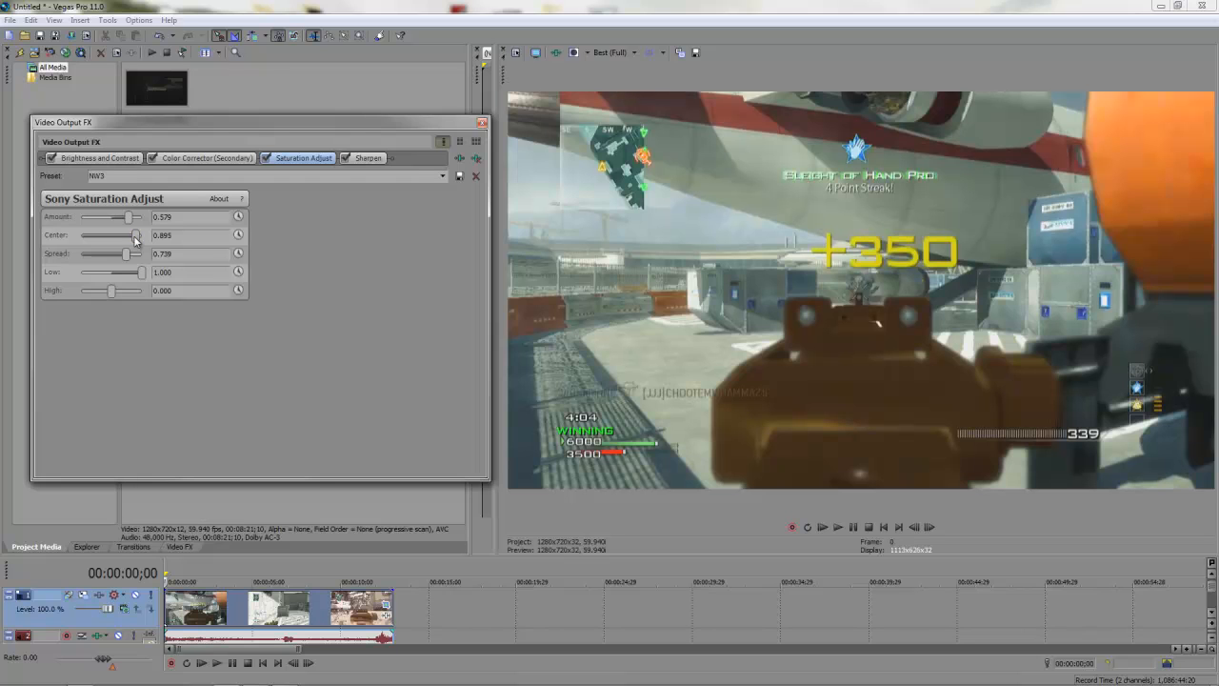
{"action": "left_click_drag", "start_coordinate": [133, 236], "coordinate": [96, 244]}
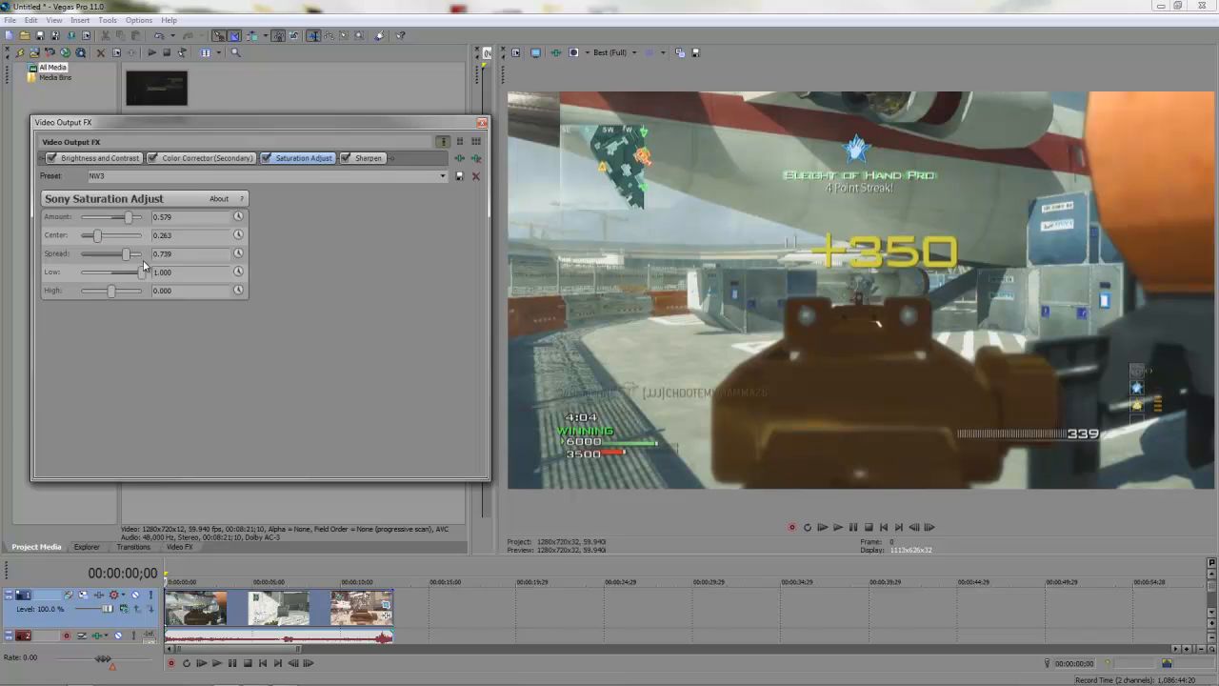
Step: Reapply the MW3 Saturation Adjust preset (Amount 0.579), then show Color Corrector (Secondary)
{"action": "left_click", "coordinate": [435, 178]}
{"action": "type", "text": "M"}
{"action": "left_click", "coordinate": [443, 176]}
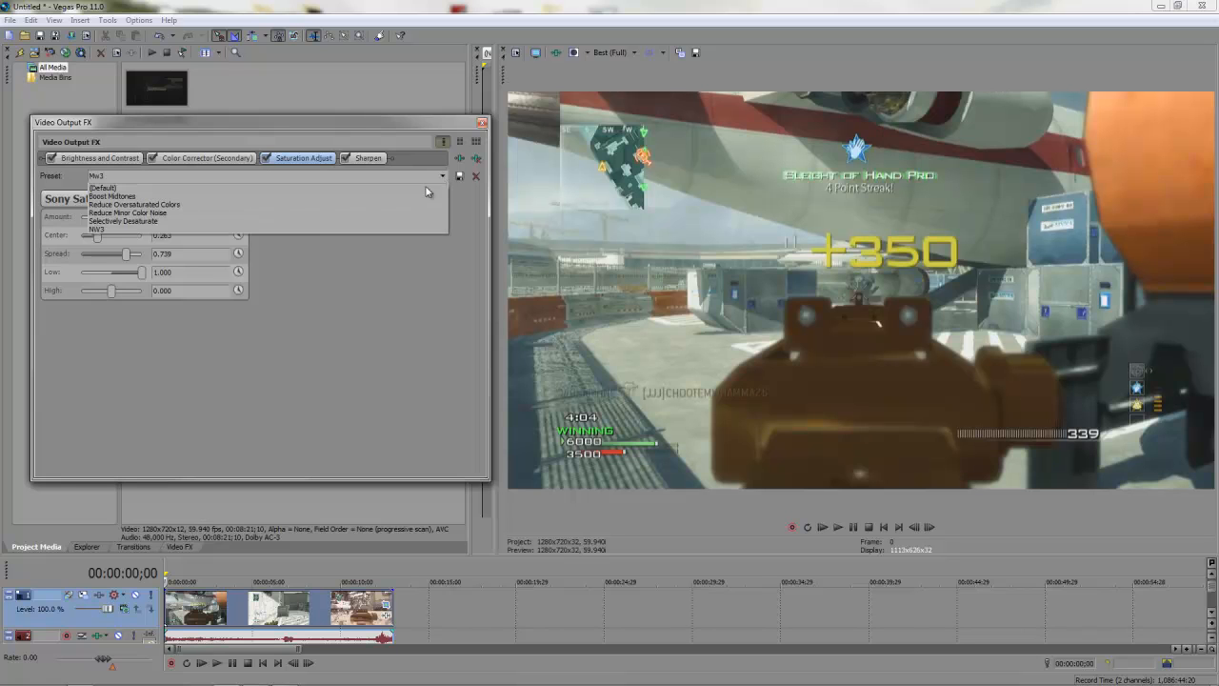
{"action": "left_click", "coordinate": [270, 225]}
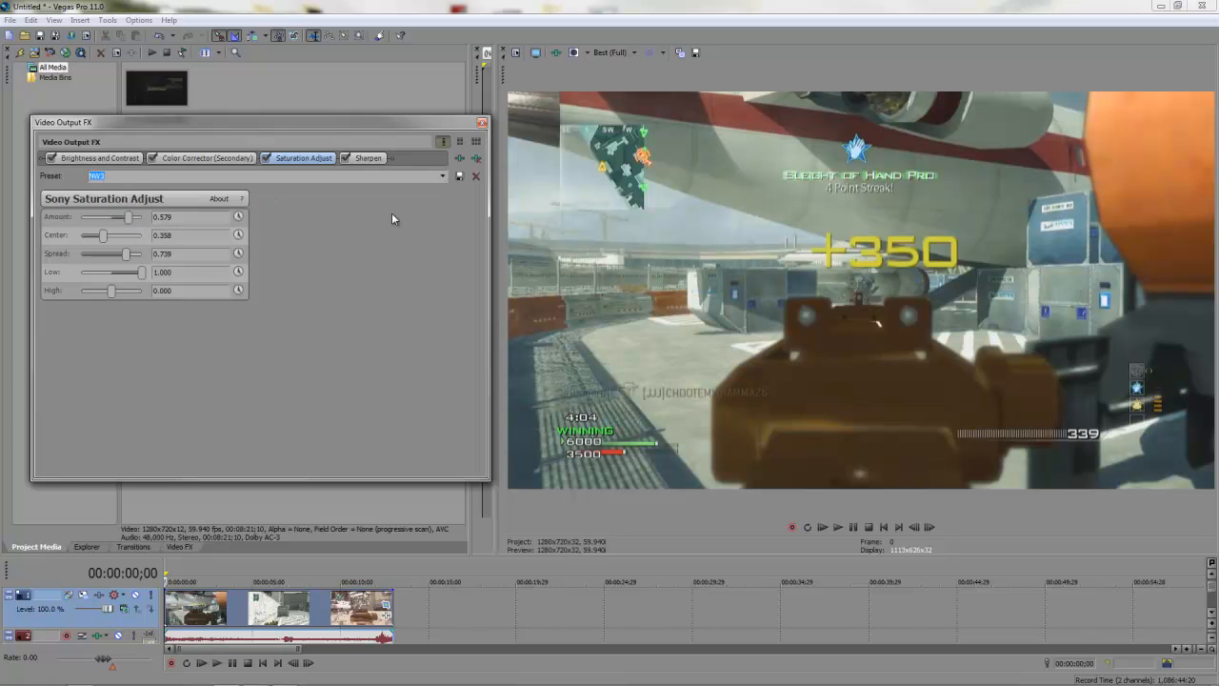
{"action": "left_click", "coordinate": [210, 158]}
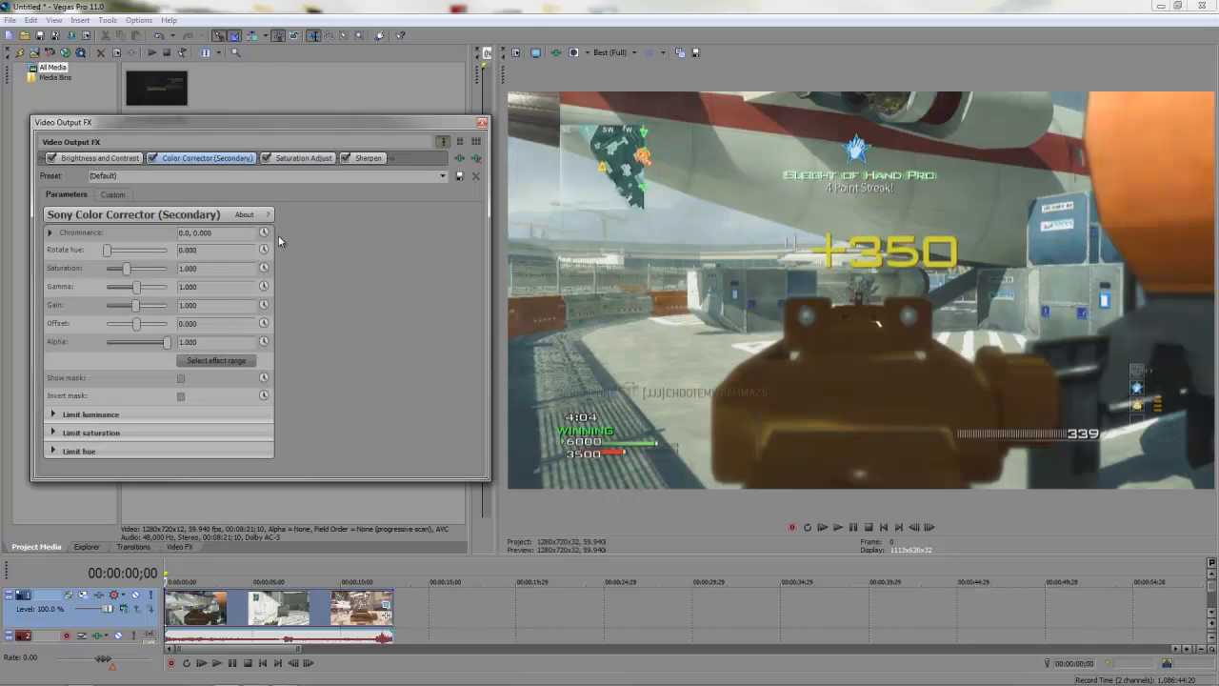
Step: Apply the MW3 Color Corrector (Secondary) preset: Saturation 1.011, Gain 0.880, Offset 2.674
{"action": "left_click", "coordinate": [443, 176]}
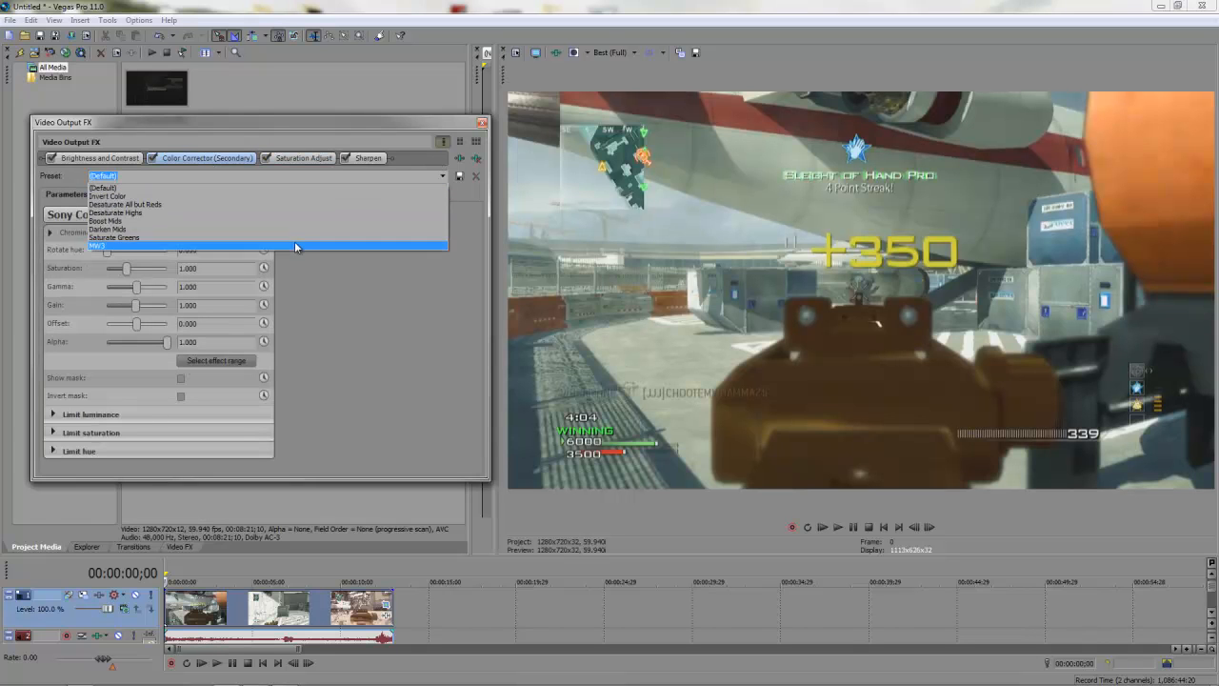
{"action": "left_click", "coordinate": [293, 245]}
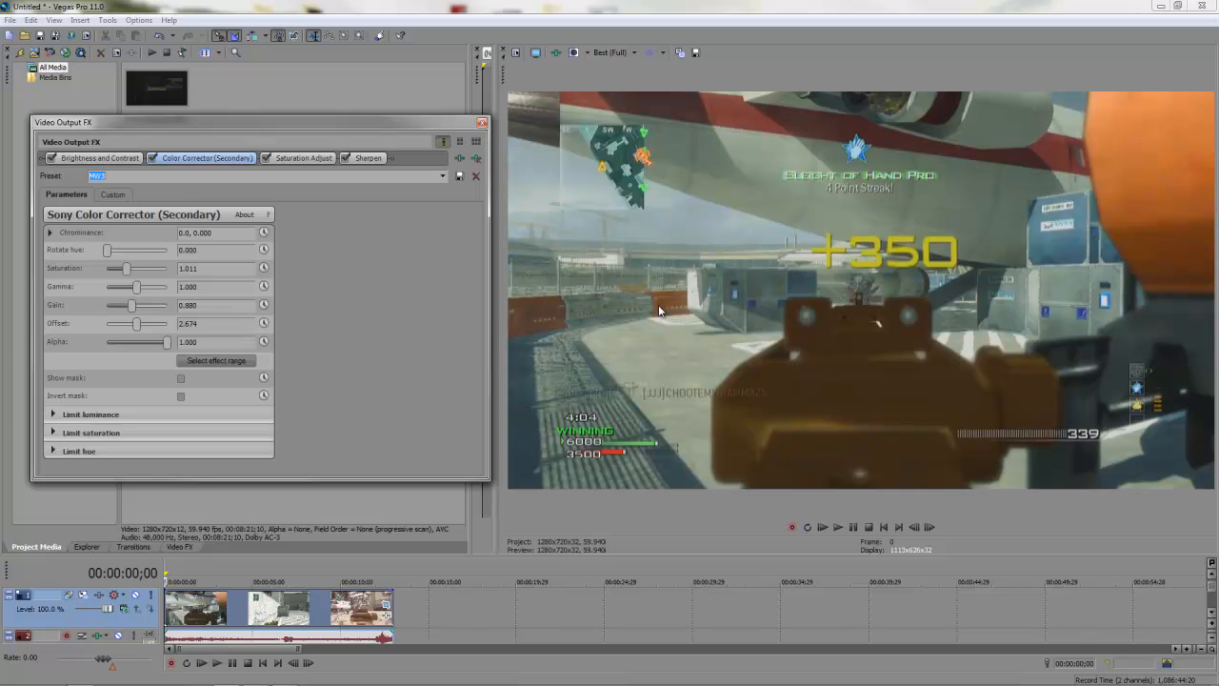
{"action": "left_click", "coordinate": [98, 159]}
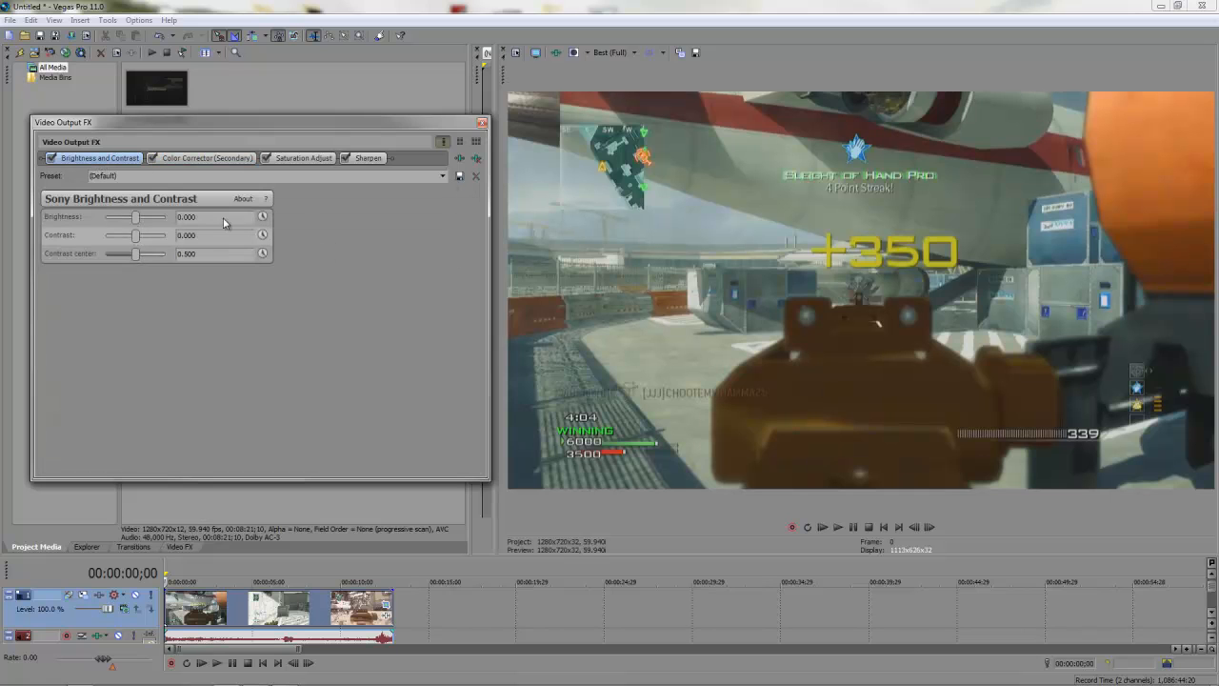
Step: Apply the MW3 Brightness and Contrast preset (Contrast 0.179) and close Video Output FX
{"action": "left_click", "coordinate": [443, 175]}
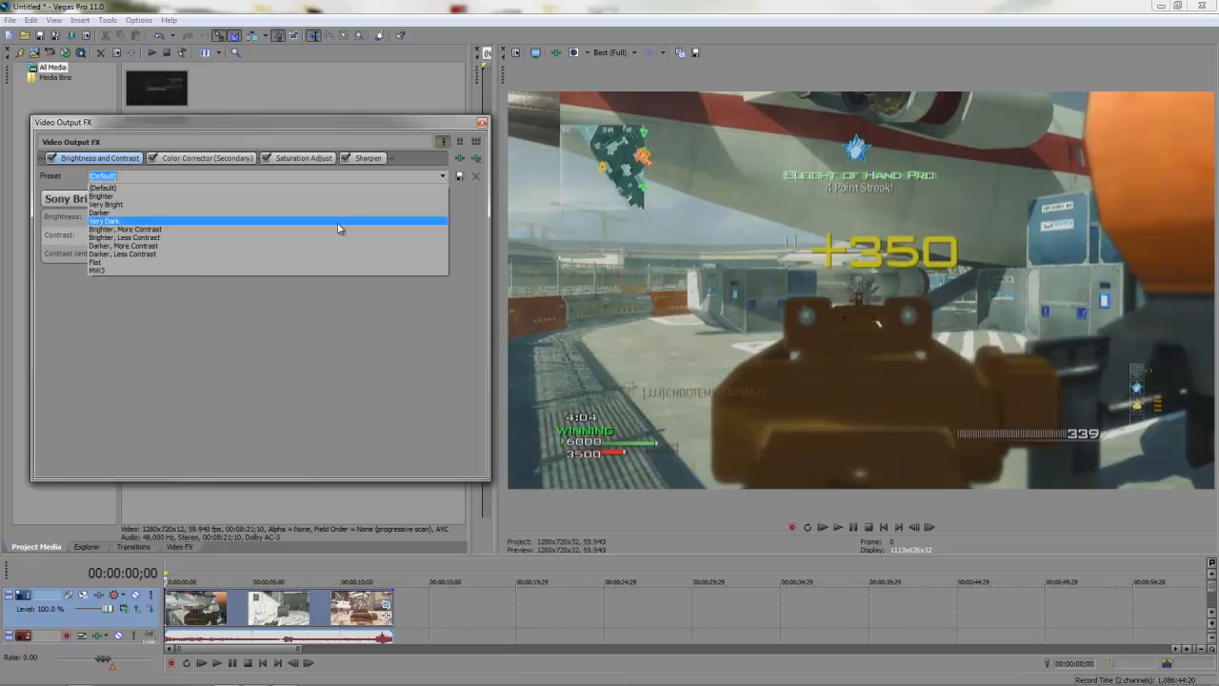
{"action": "left_click", "coordinate": [214, 269]}
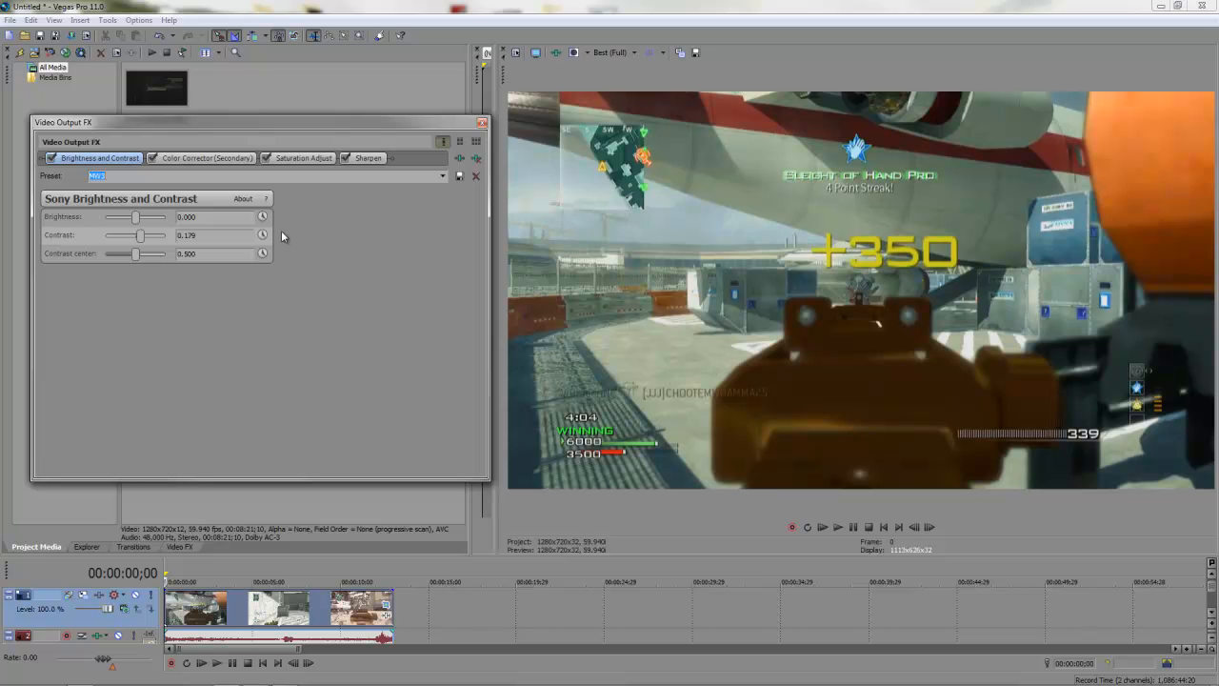
{"action": "left_click", "coordinate": [482, 123]}
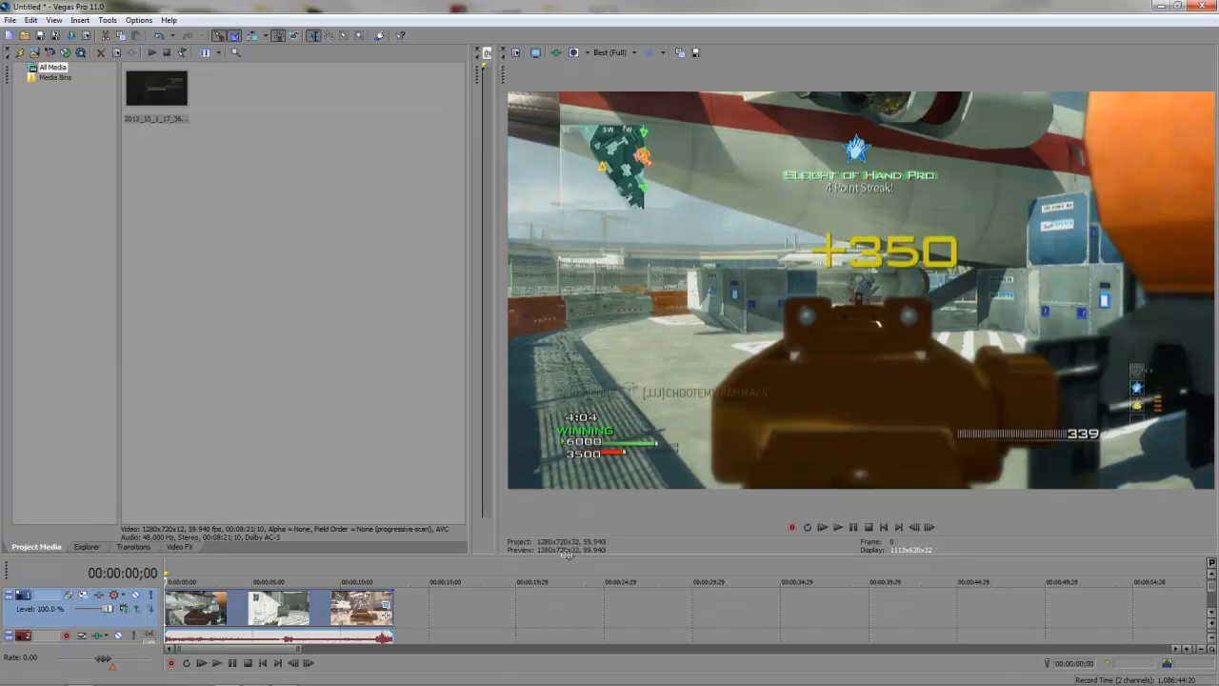
Step: Make the timeline area taller and open File > Render As
{"action": "left_click_drag", "start_coordinate": [565, 553], "coordinate": [543, 371]}
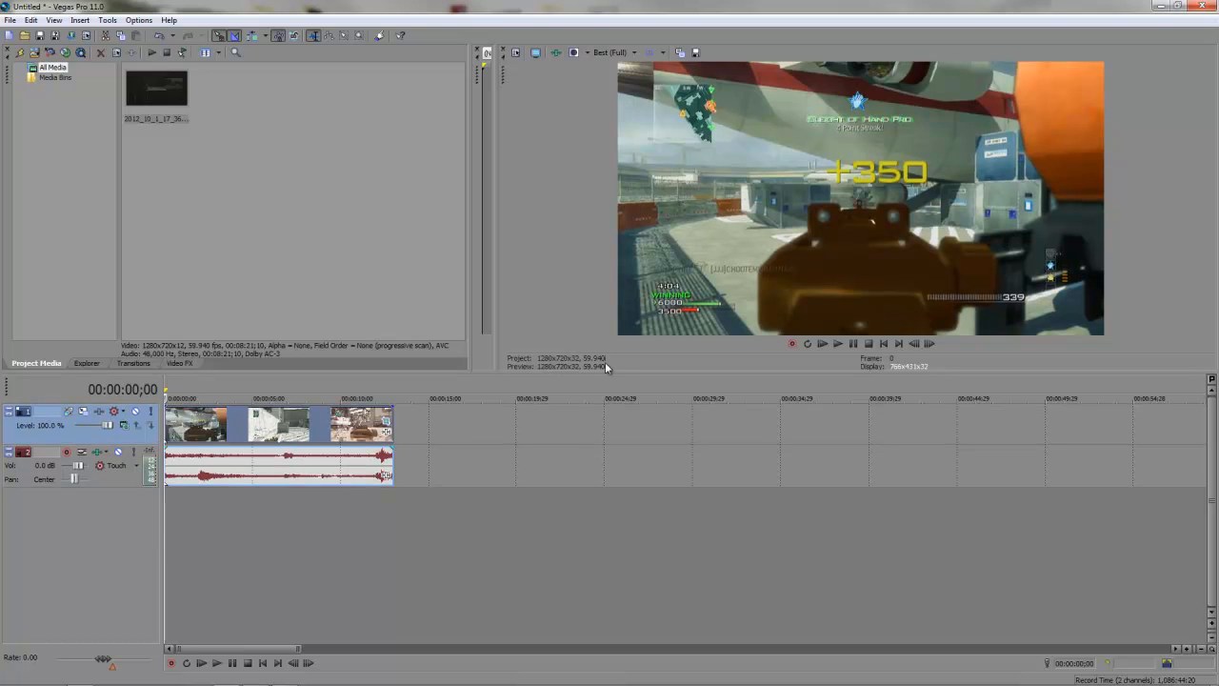
{"action": "left_click", "coordinate": [10, 20]}
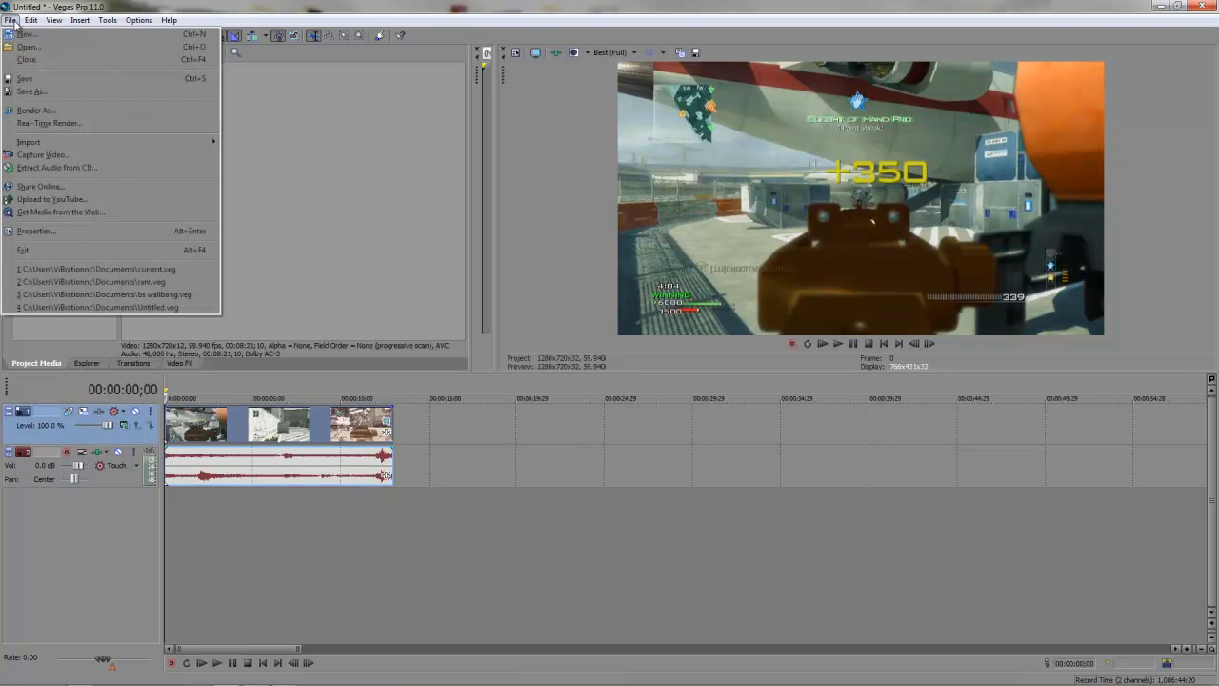
{"action": "left_click", "coordinate": [40, 111]}
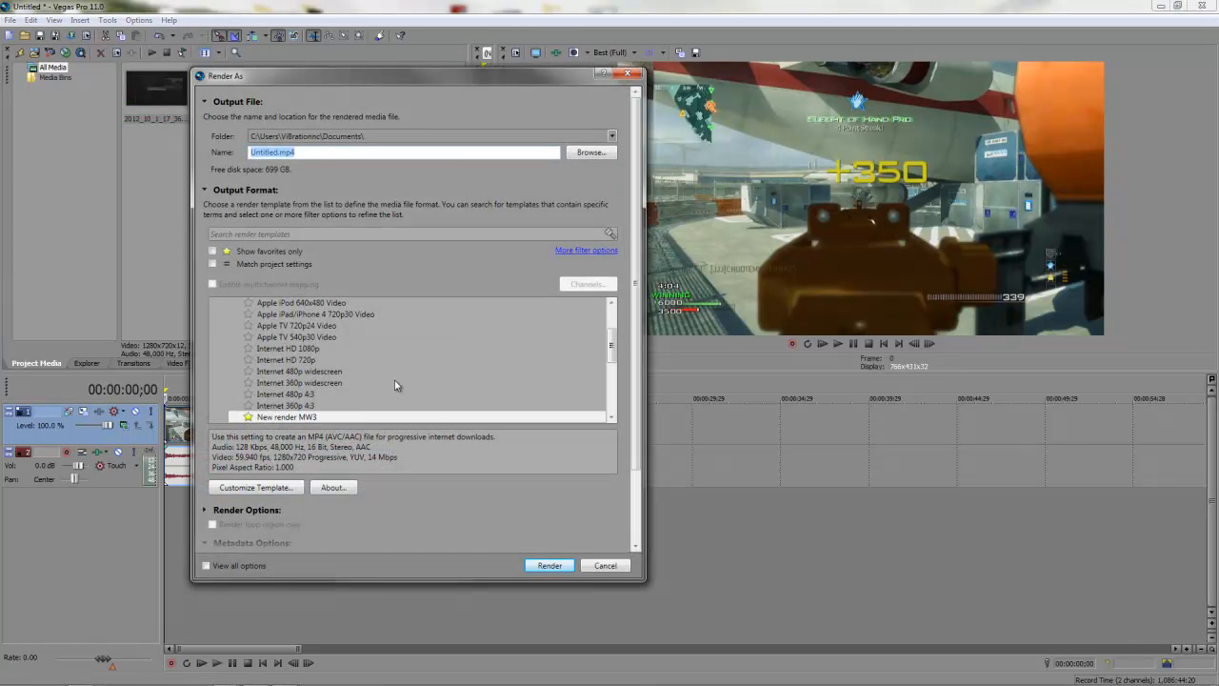
Step: Select the New render MW3 template and customize it (HD 720p, 59.94 fps, 14 Mbps)
{"action": "scroll", "coordinate": [277, 419], "scroll_direction": "down", "scroll_amount": 1}
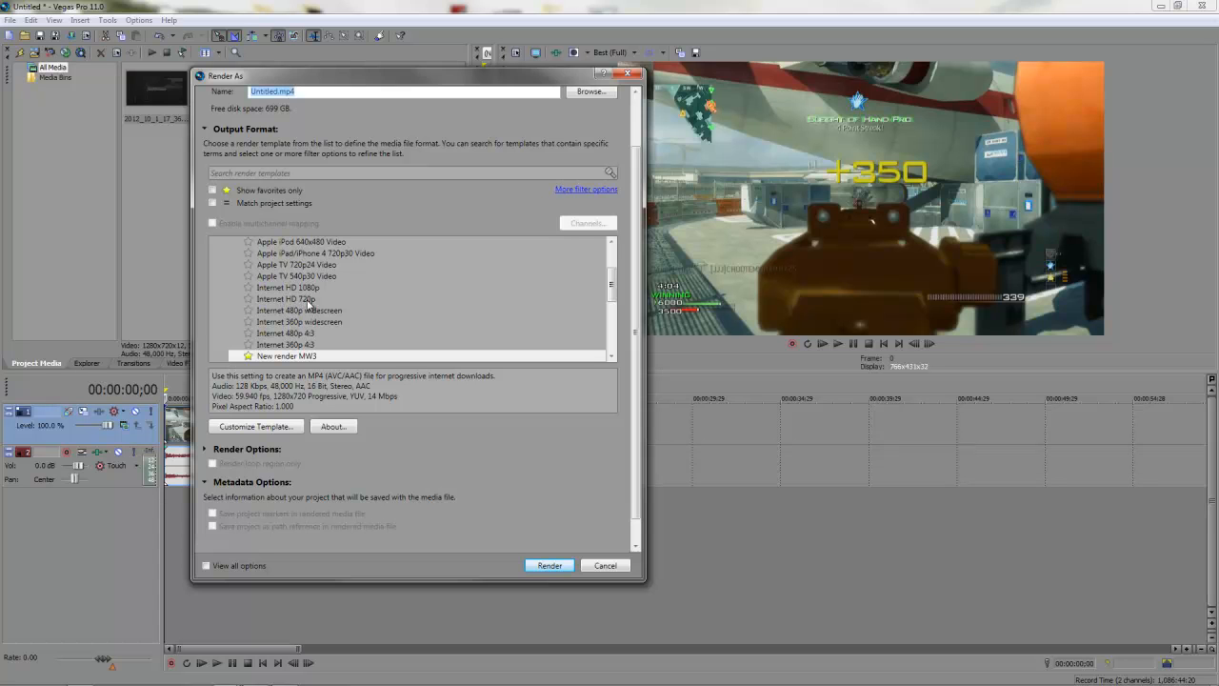
{"action": "left_click", "coordinate": [283, 358]}
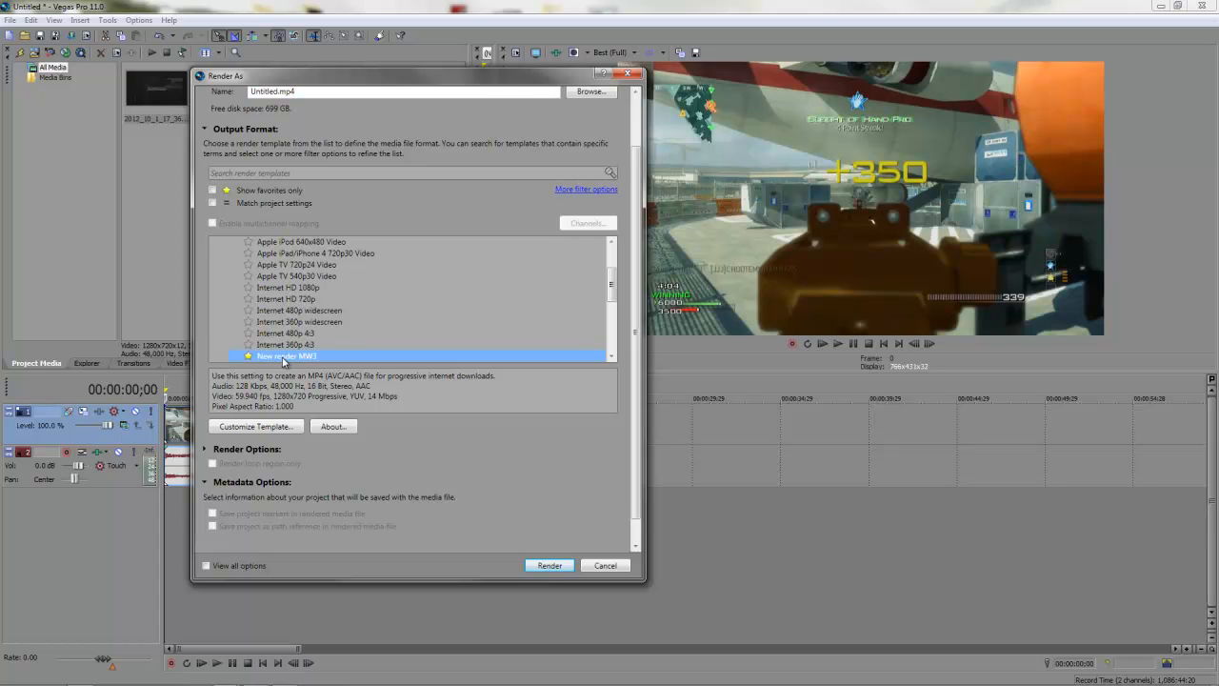
{"action": "left_click", "coordinate": [246, 427]}
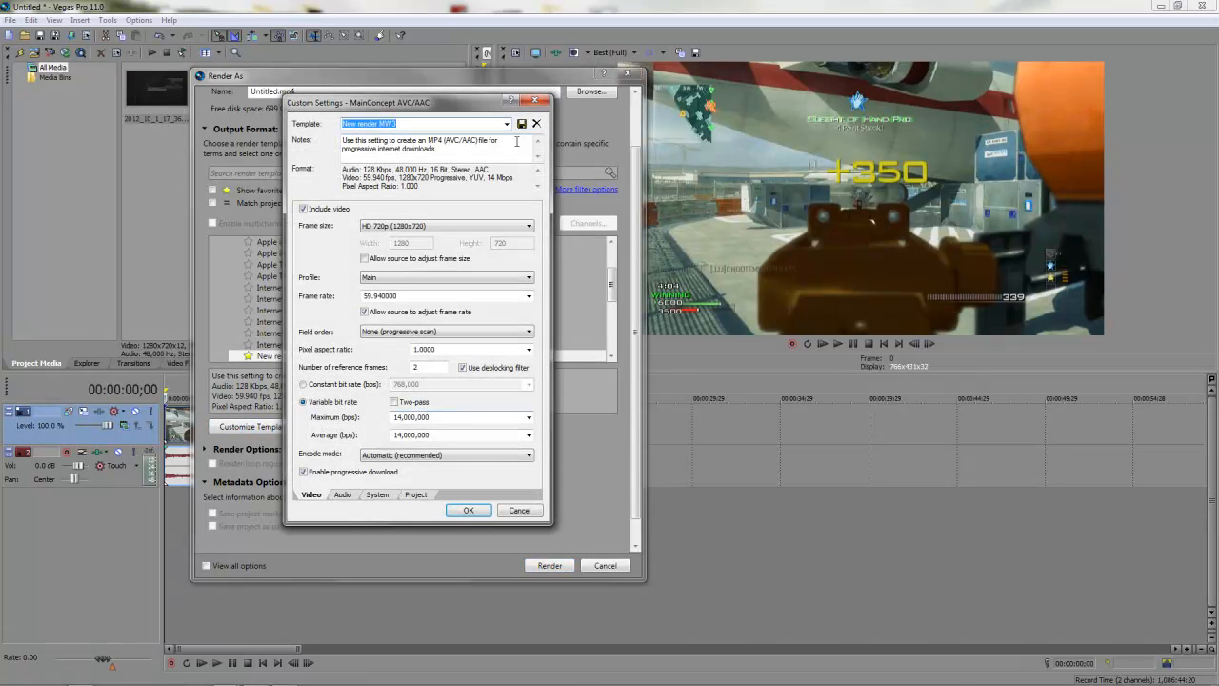
Step: Keep the frame size at HD 720p (1280x720) with progressive scan field order
{"action": "left_click", "coordinate": [448, 229]}
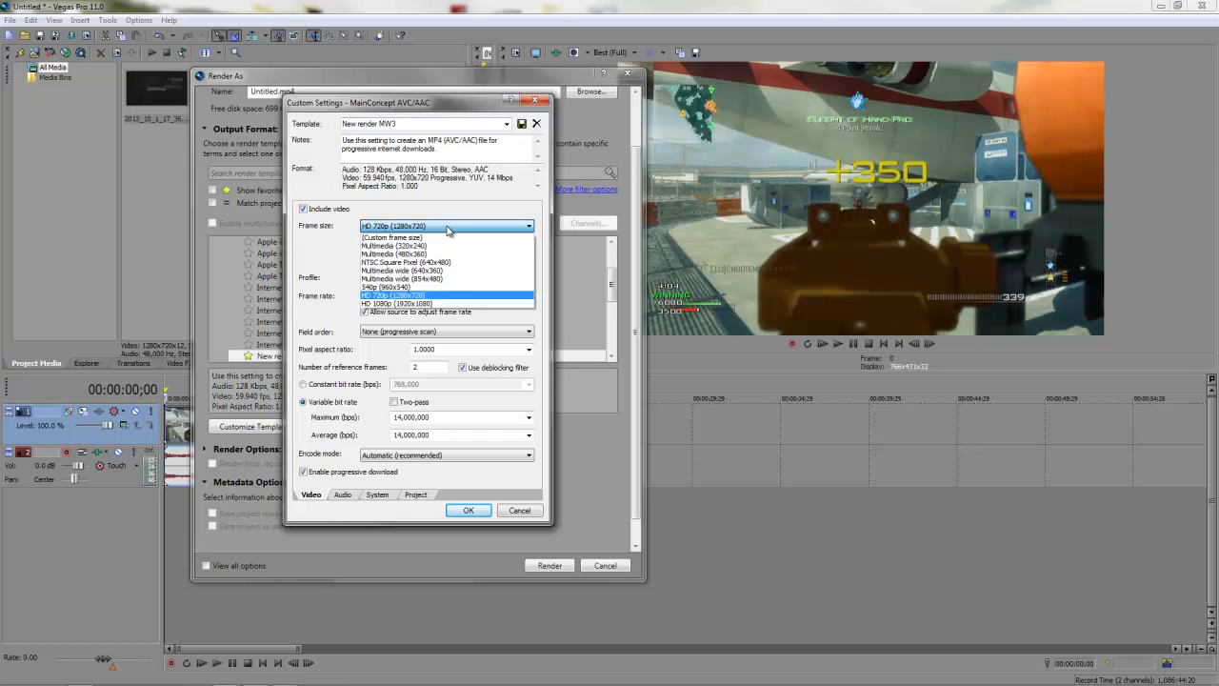
{"action": "left_click", "coordinate": [399, 296]}
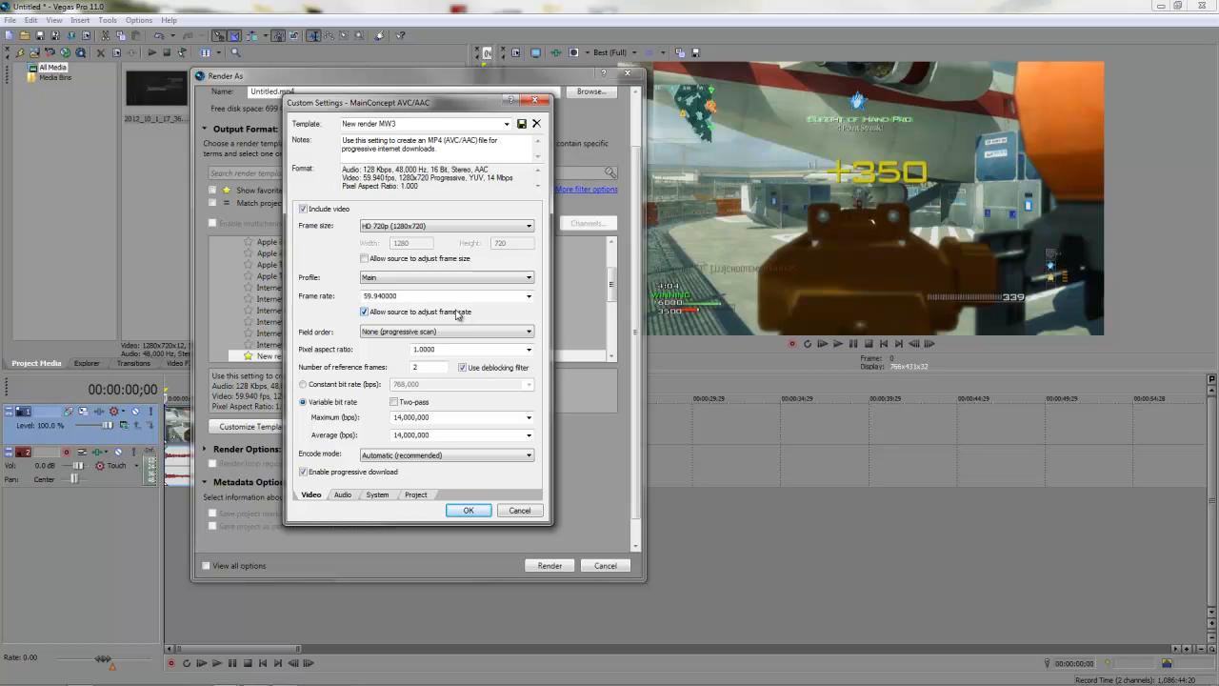
{"action": "left_click", "coordinate": [423, 333]}
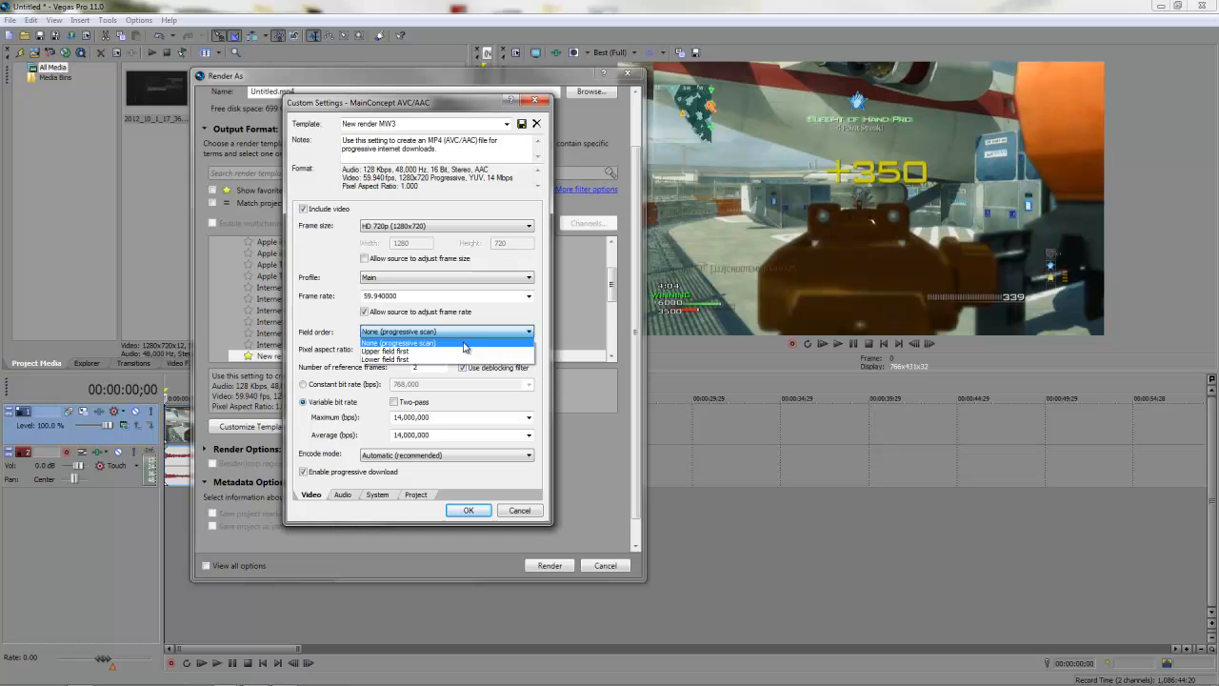
{"action": "left_click", "coordinate": [464, 344]}
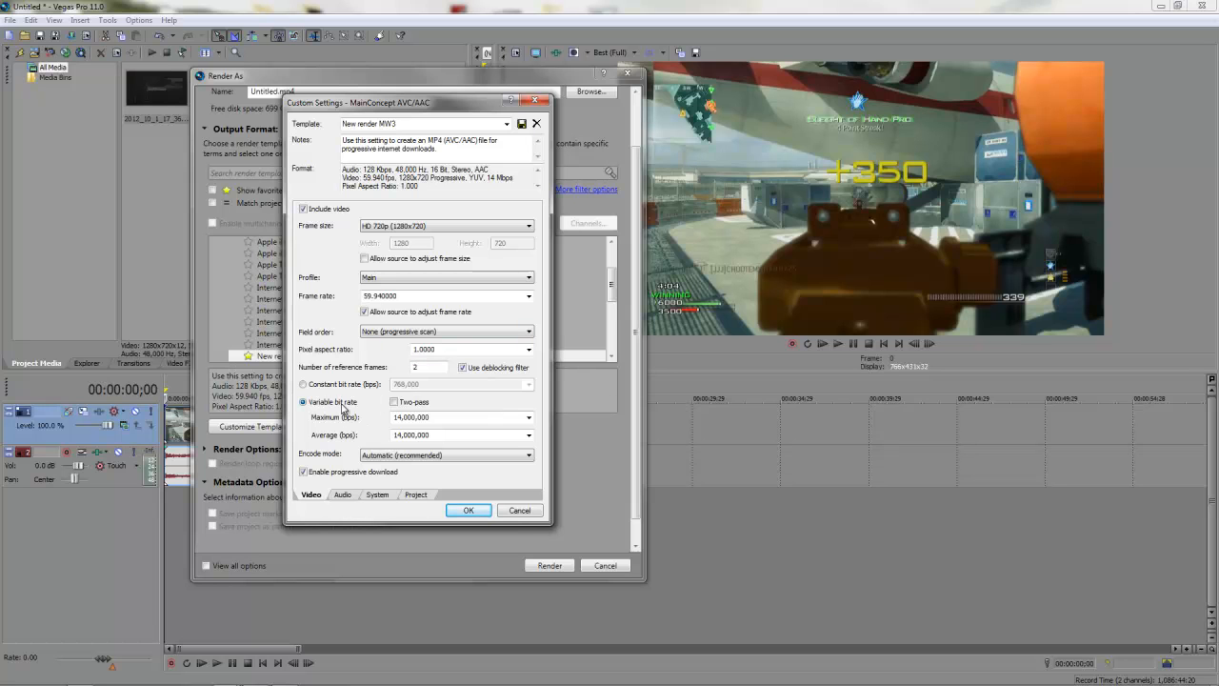
Step: Keep the video at variable 14,000,000 bps bit rate, then review the audio settings
{"action": "left_click", "coordinate": [323, 385]}
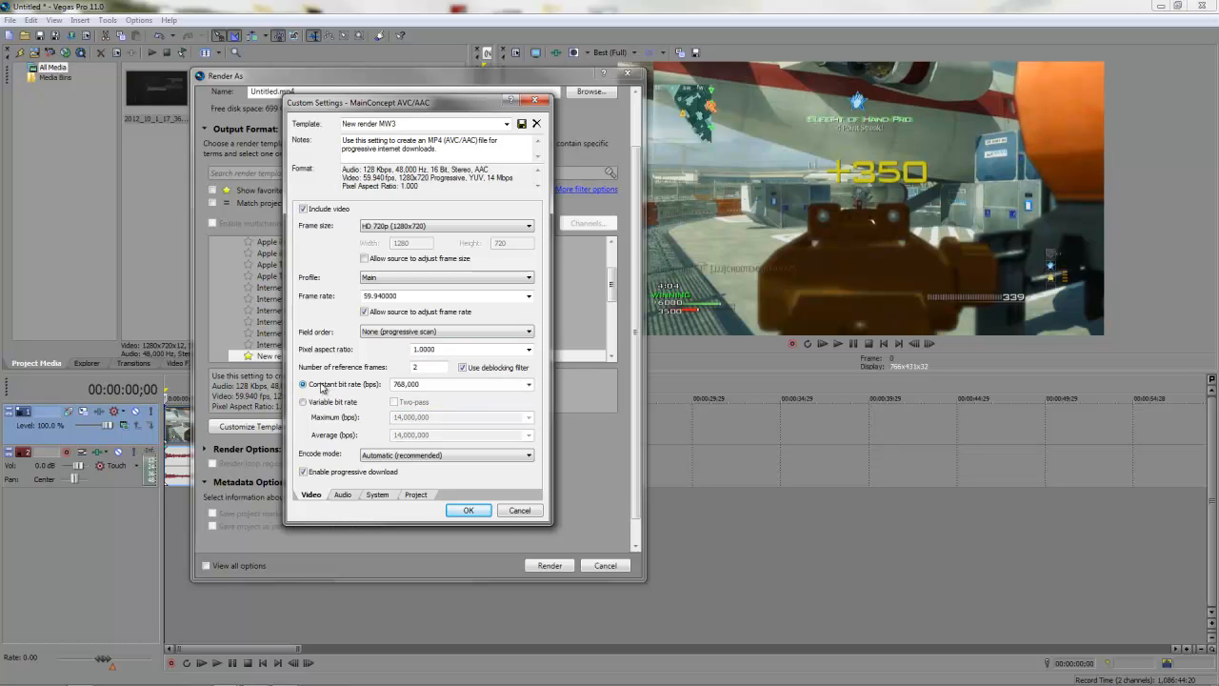
{"action": "left_click", "coordinate": [529, 384]}
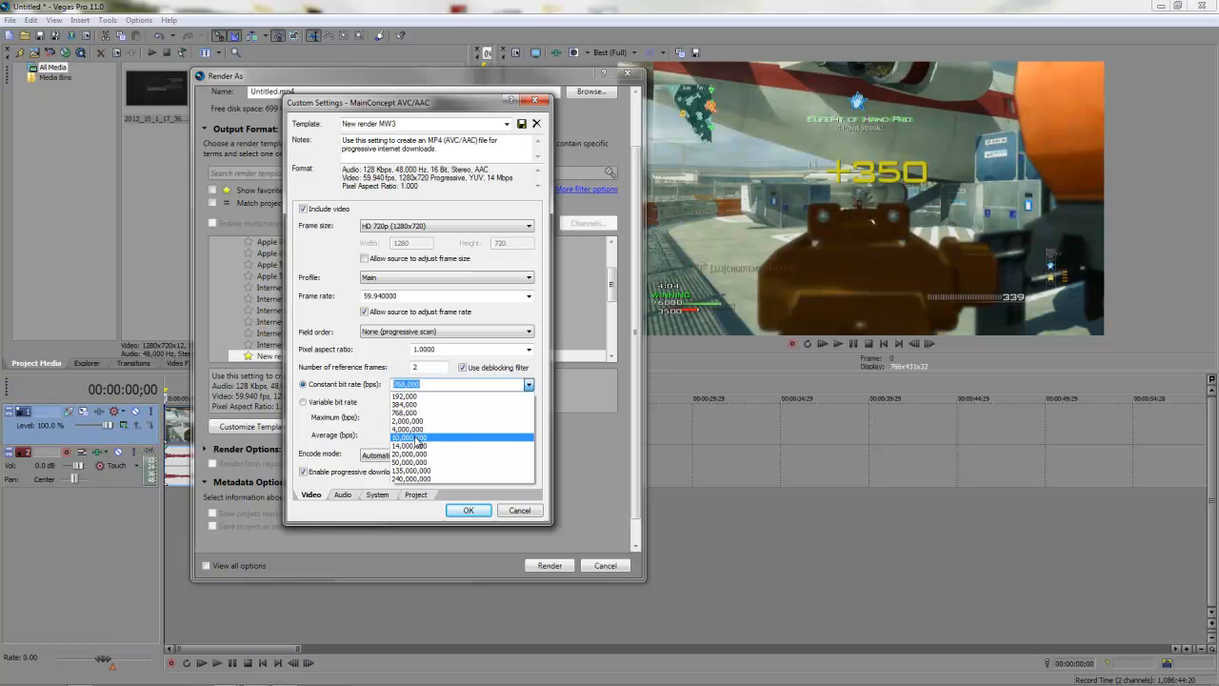
{"action": "left_click", "coordinate": [306, 407]}
{"action": "left_click", "coordinate": [302, 403]}
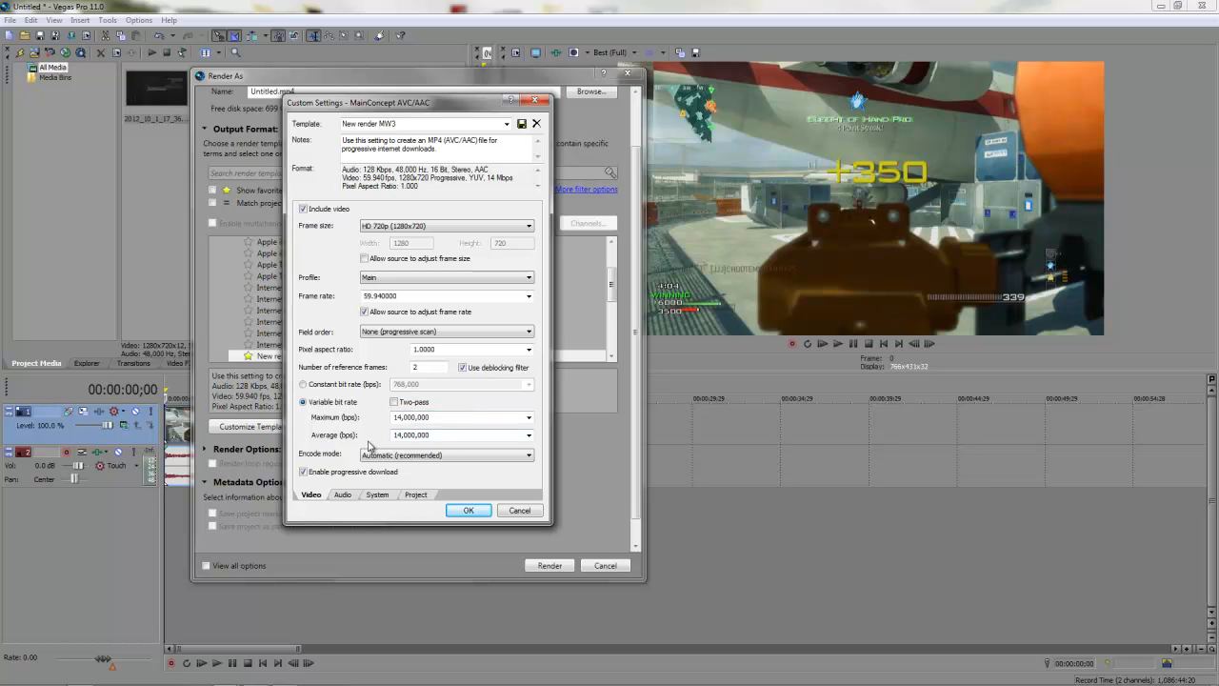
{"action": "left_click", "coordinate": [343, 494]}
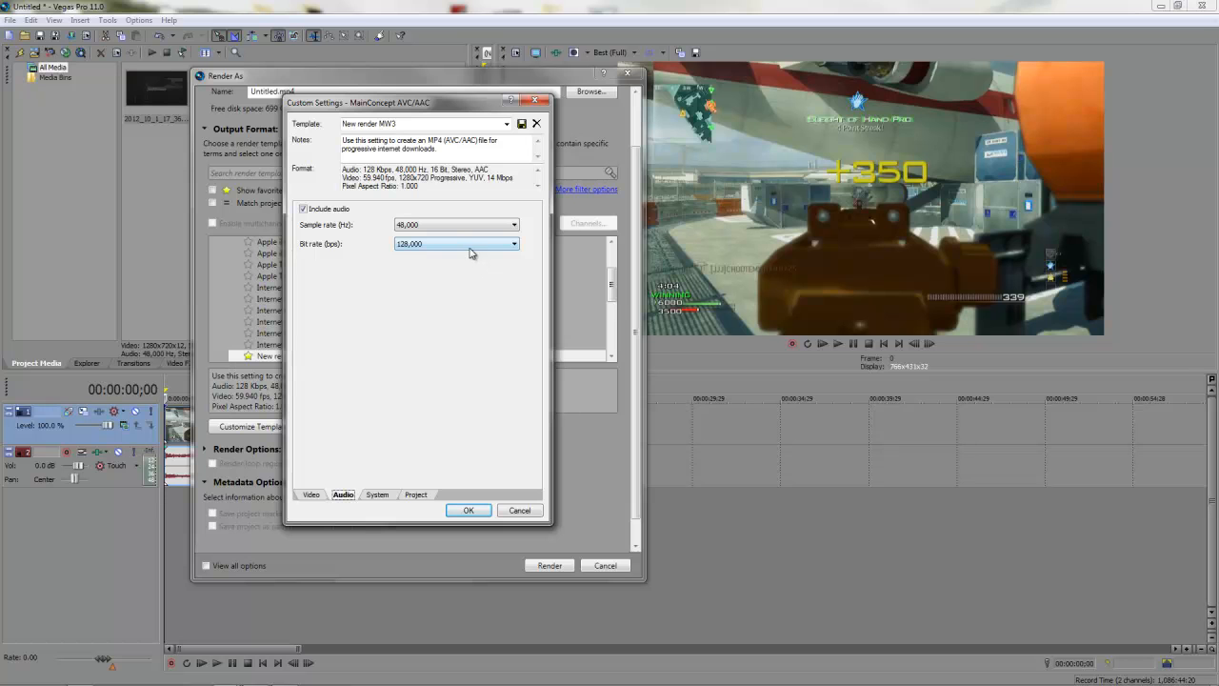
Step: Accept the New render MW3 template and render to Untitled.mp4, overwriting the existing file
{"action": "left_click", "coordinate": [470, 512]}
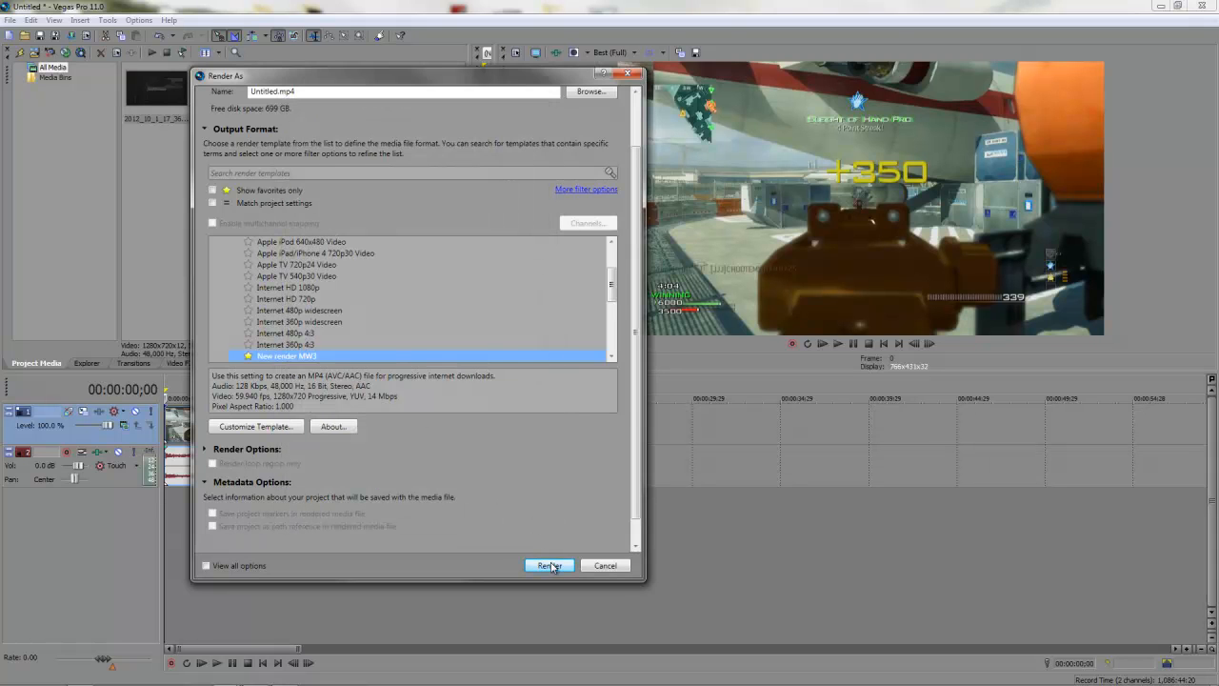
{"action": "left_click", "coordinate": [550, 565]}
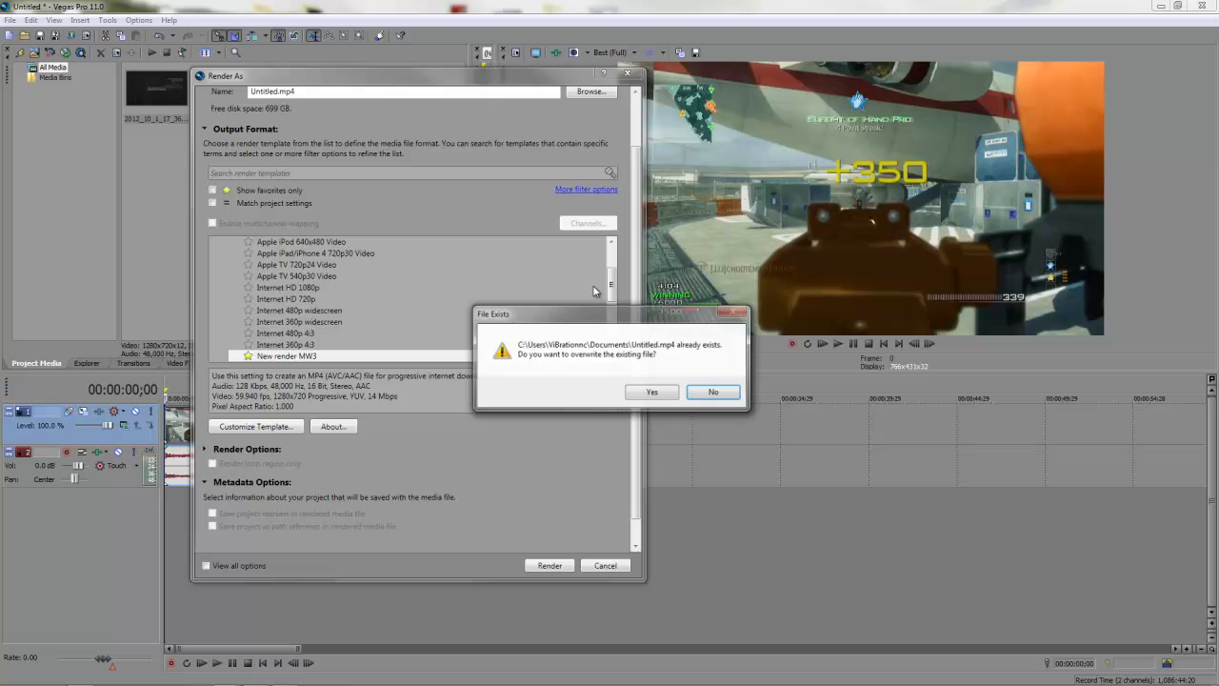
{"action": "left_click", "coordinate": [653, 392]}
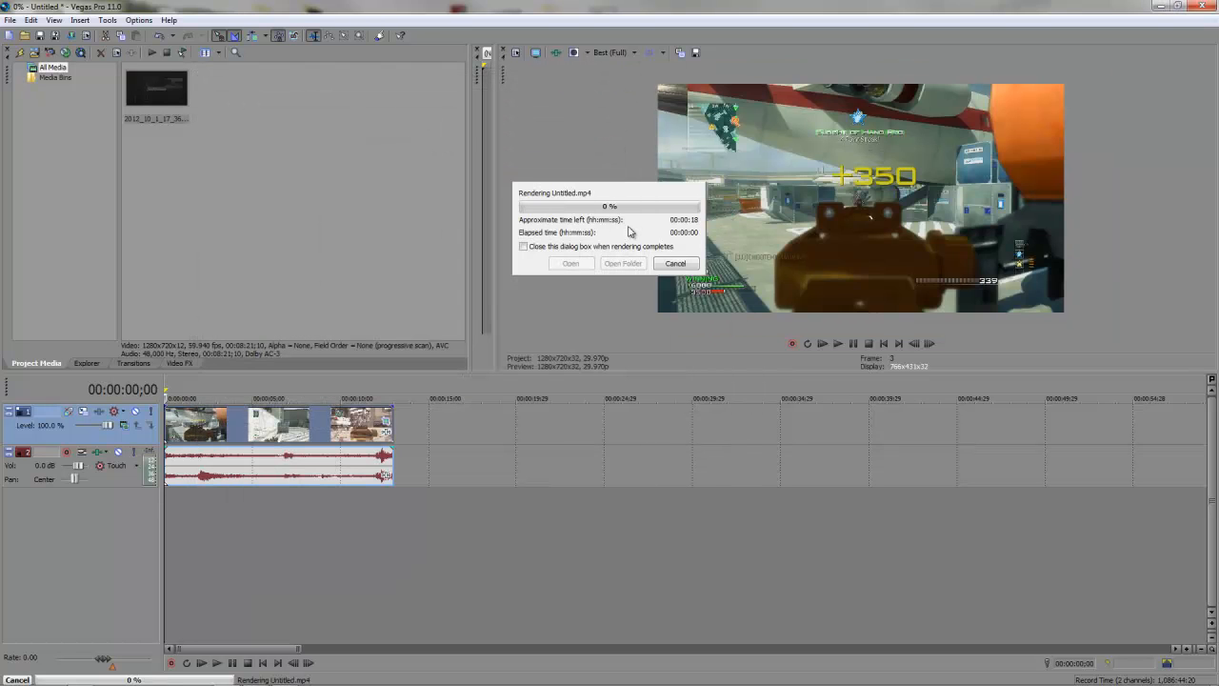